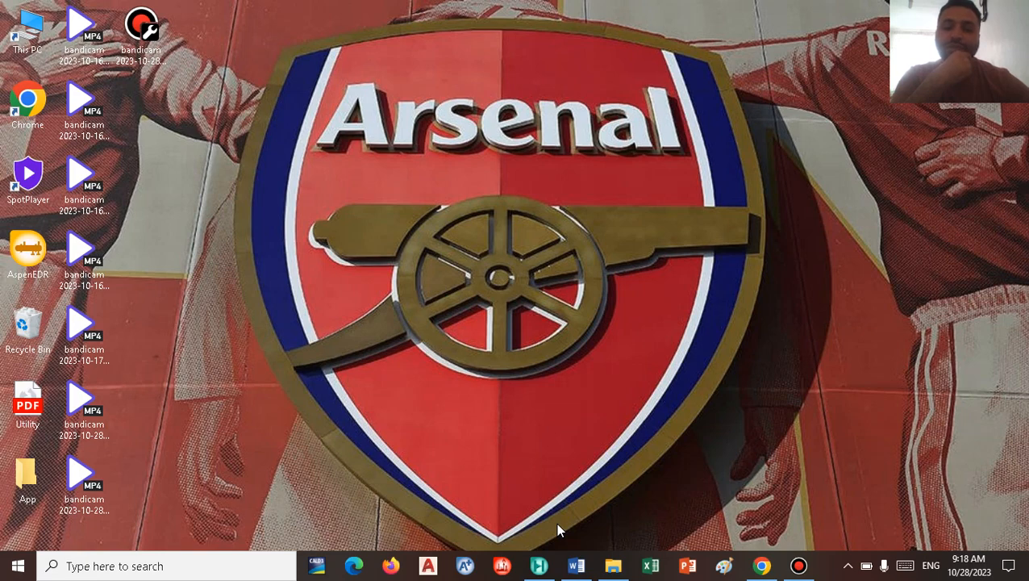
Switch to the Word document and review the NPSH definition, its head units and the list of formula variables.
{"action": "left_click", "coordinate": [579, 566]}
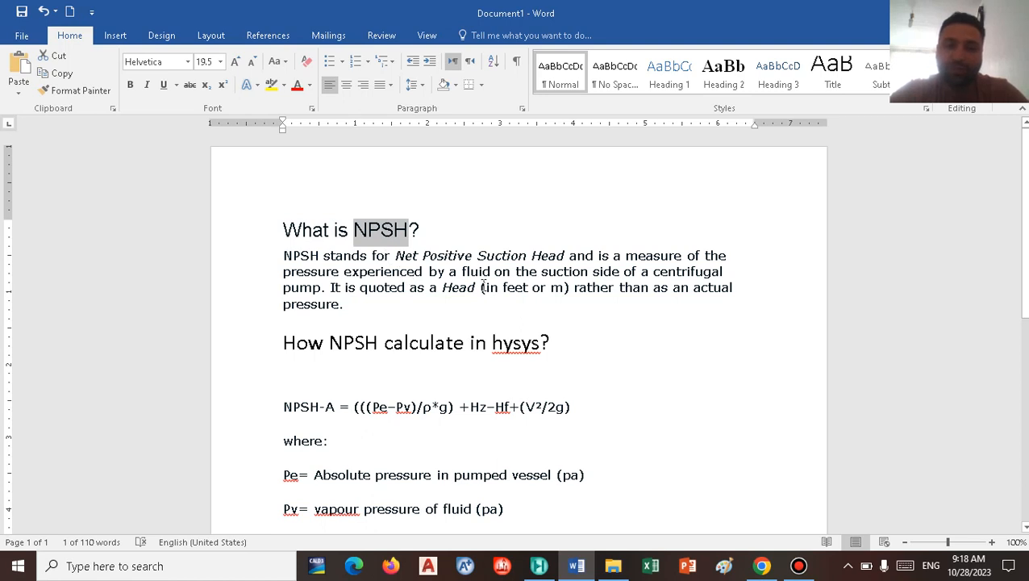
{"action": "left_click_drag", "start_coordinate": [481, 288], "coordinate": [567, 288]}
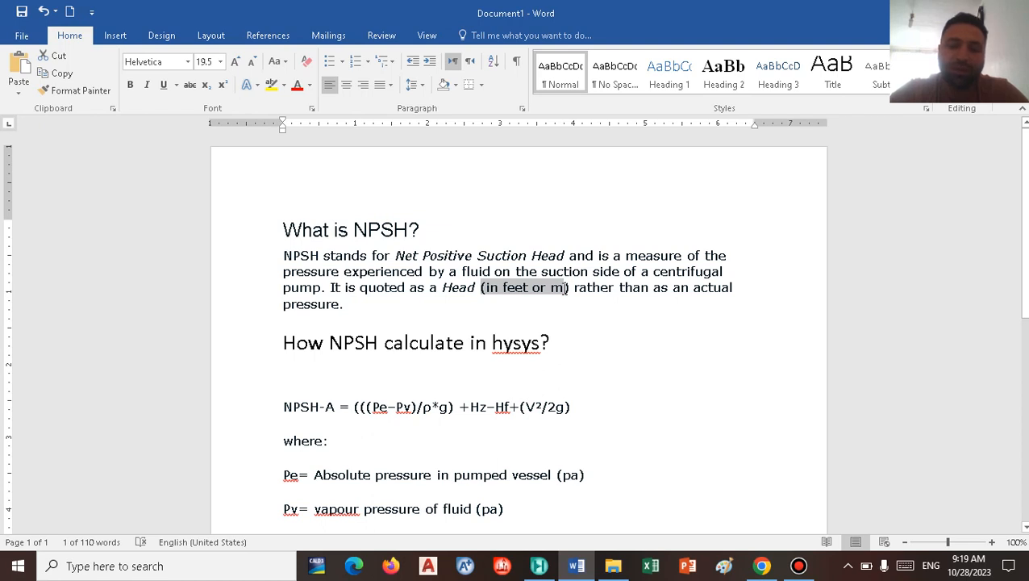
{"action": "left_click_drag", "start_coordinate": [567, 288], "coordinate": [571, 289]}
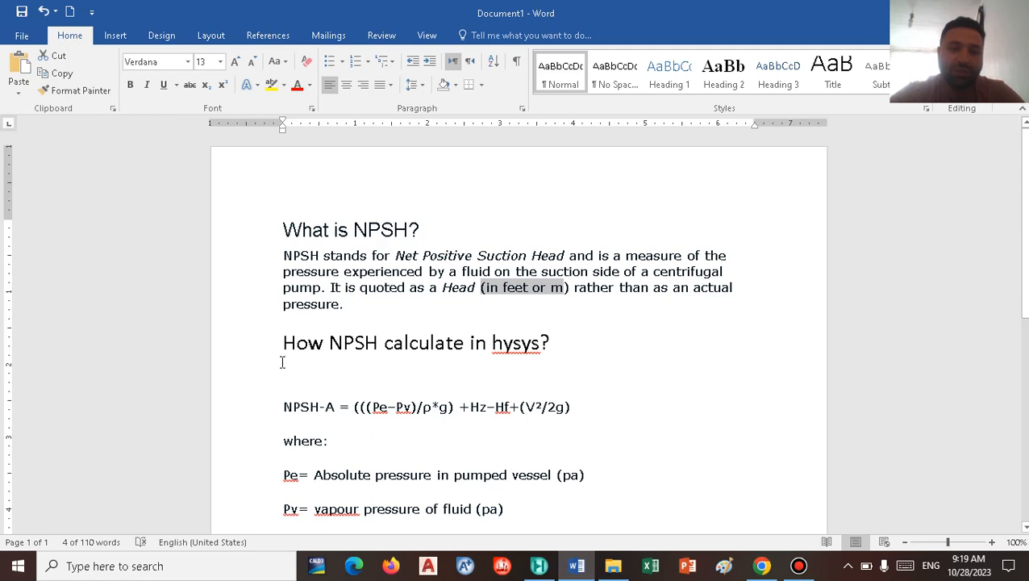
{"action": "scroll", "coordinate": [282, 362], "scroll_direction": "down", "scroll_amount": 4}
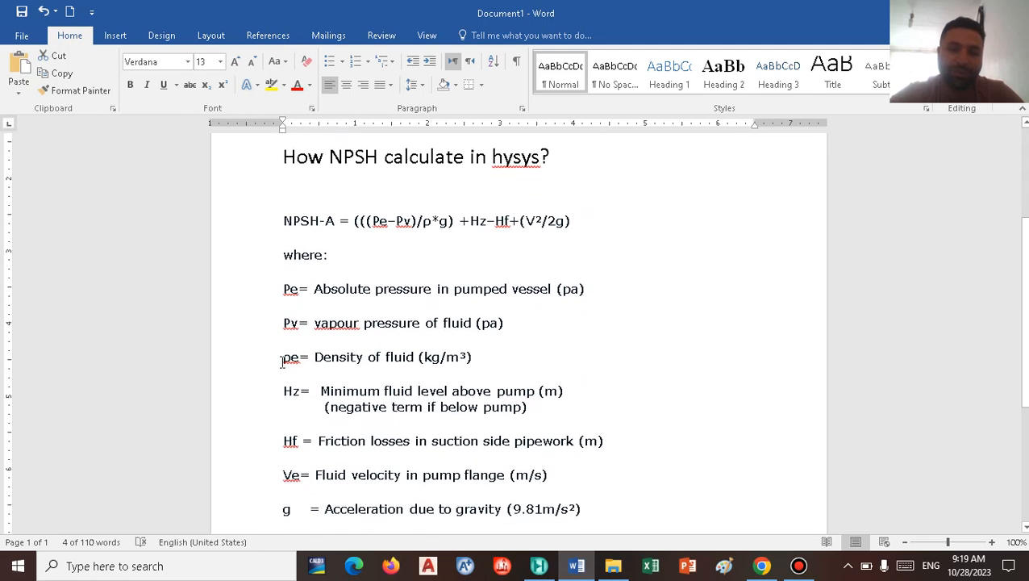
{"action": "scroll", "coordinate": [282, 362], "scroll_direction": "down", "scroll_amount": 1}
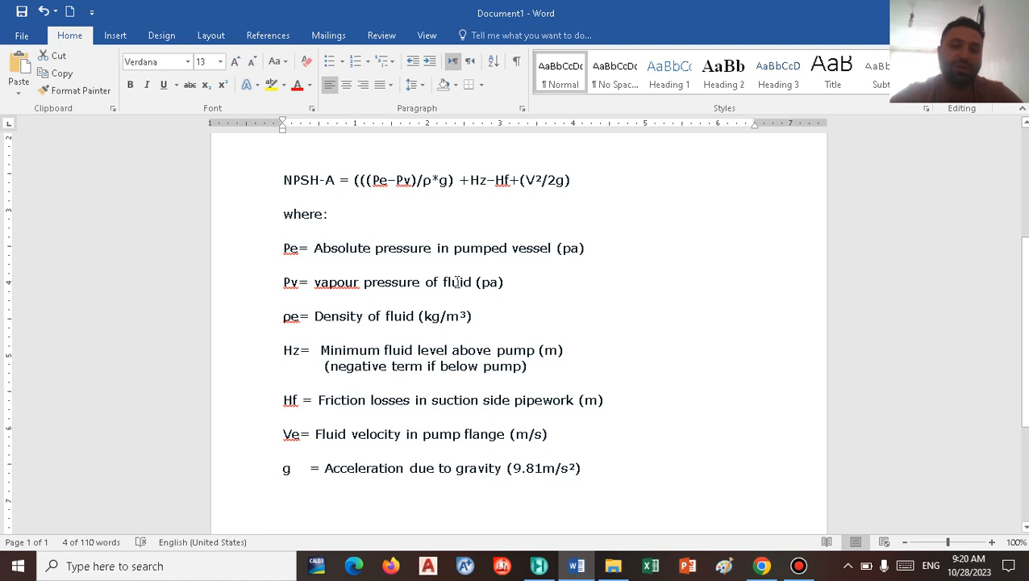
{"action": "left_click", "coordinate": [507, 282]}
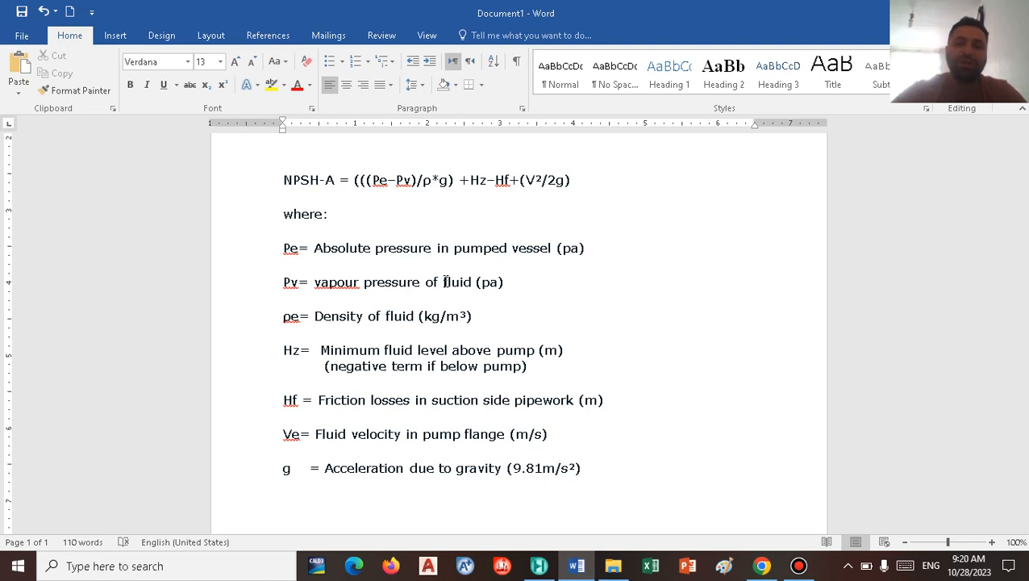
Examine the g, Hz, Hf and V² terms of the NPSH-A formula and the gravity definition.
{"action": "double_click", "coordinate": [443, 182]}
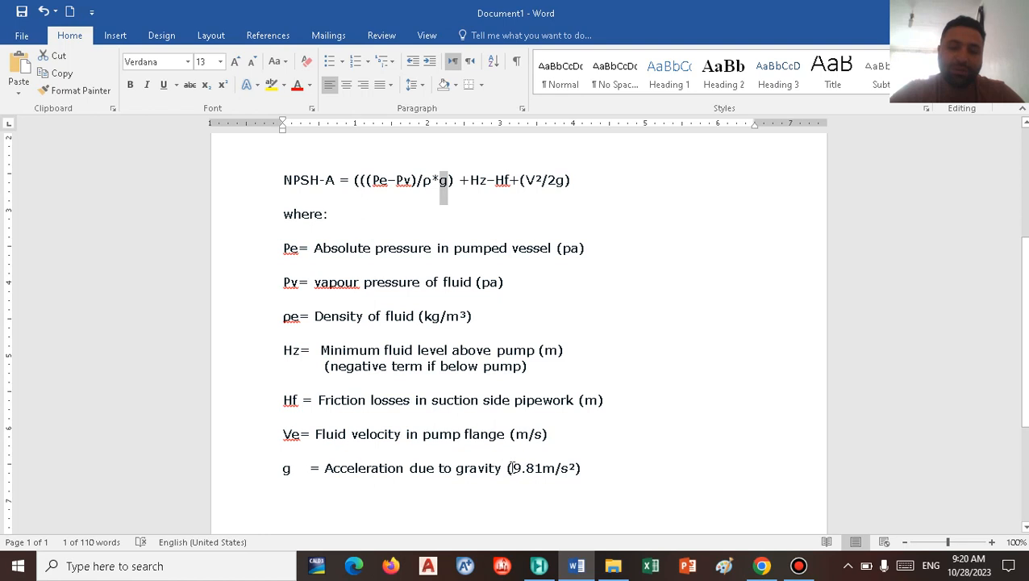
{"action": "left_click_drag", "start_coordinate": [511, 468], "coordinate": [573, 468]}
{"action": "left_click", "coordinate": [562, 475]}
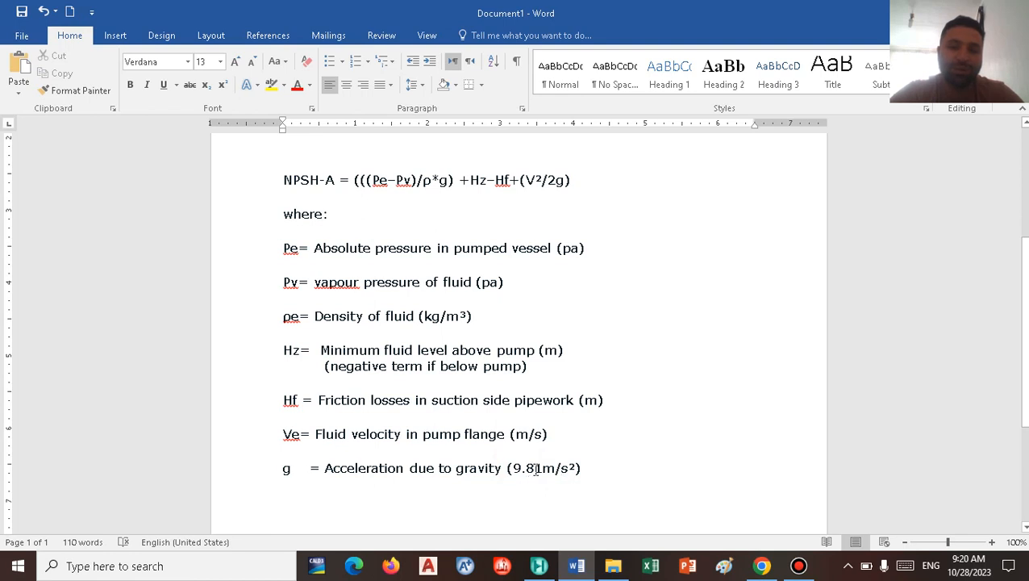
{"action": "left_click", "coordinate": [473, 179]}
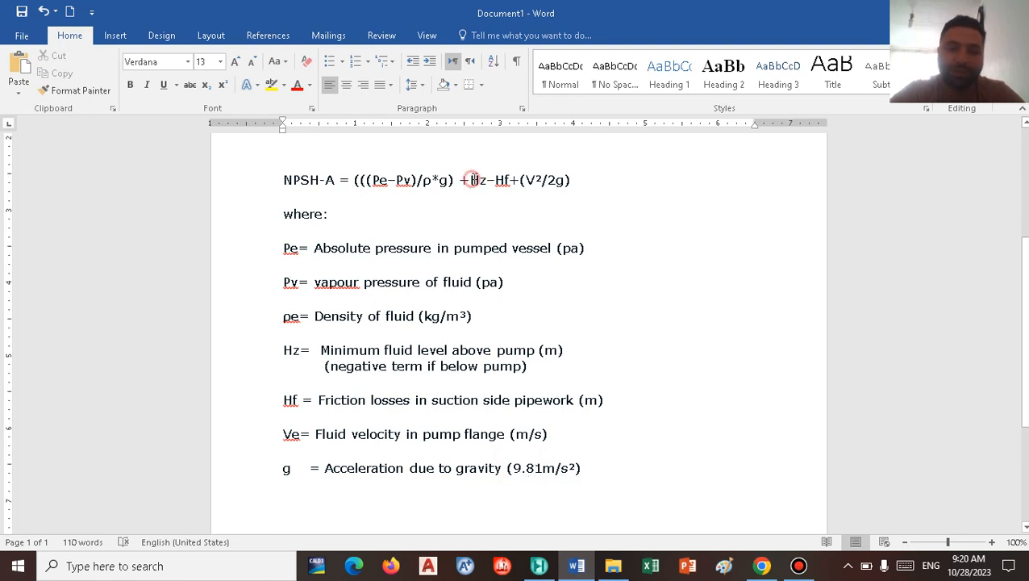
{"action": "double_click", "coordinate": [474, 179]}
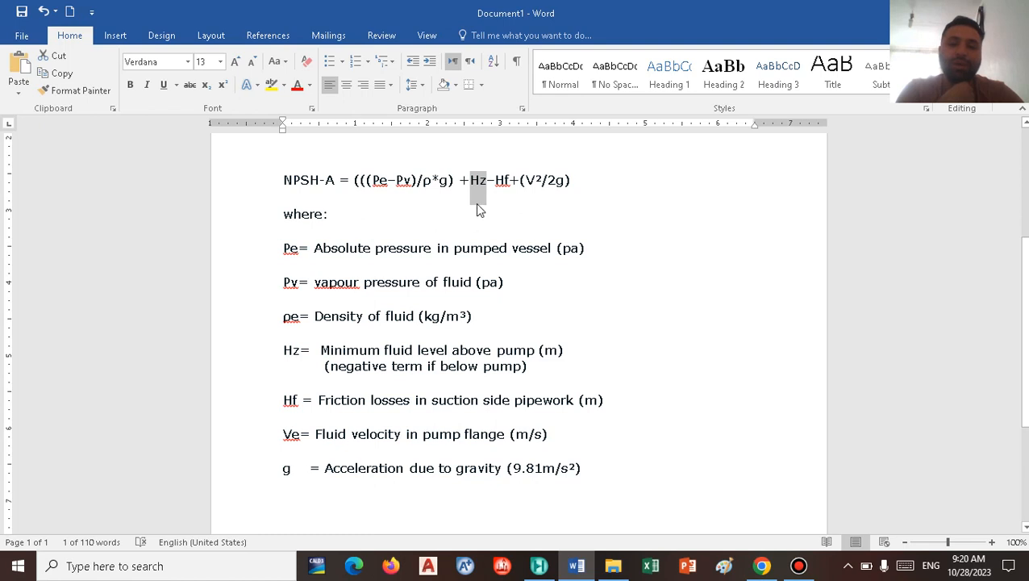
{"action": "double_click", "coordinate": [501, 184]}
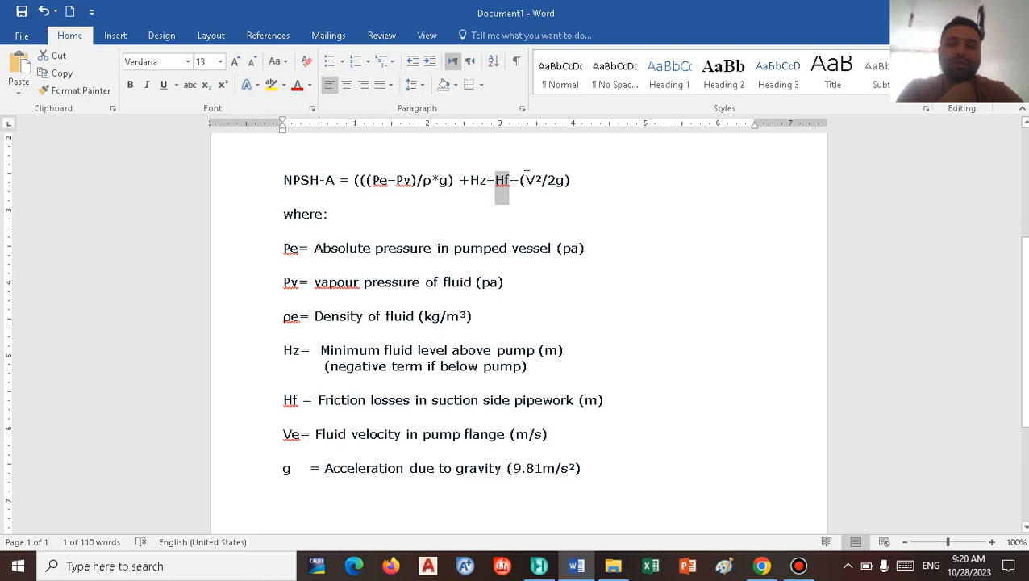
{"action": "left_click_drag", "start_coordinate": [527, 179], "coordinate": [544, 179]}
Delete "+Hz−Hf+(V²/2g)" from the NPSH-A formula, keeping "where:" on its own line.
{"action": "left_click_drag", "start_coordinate": [459, 179], "coordinate": [586, 180]}
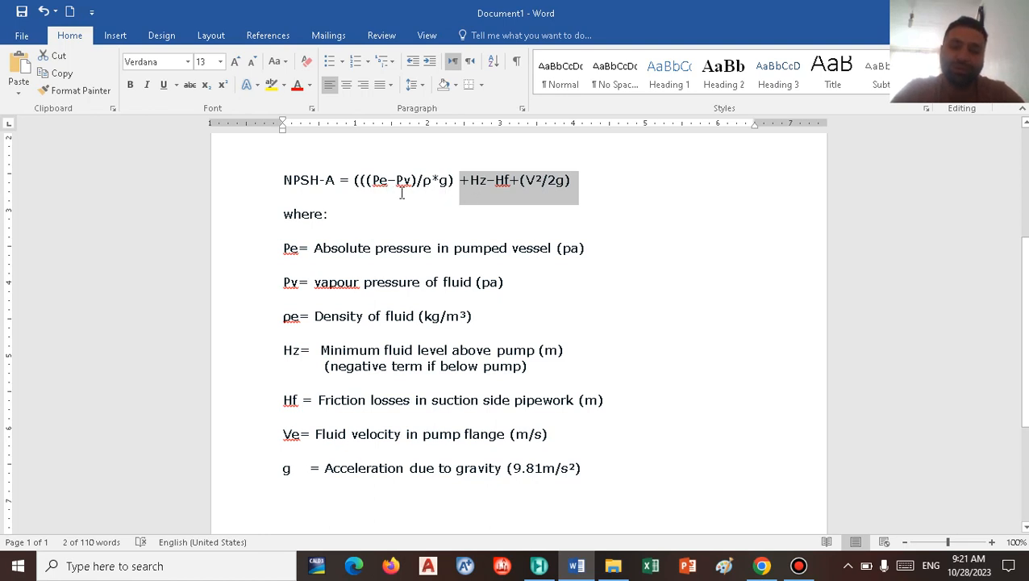
{"action": "key", "text": "Delete"}
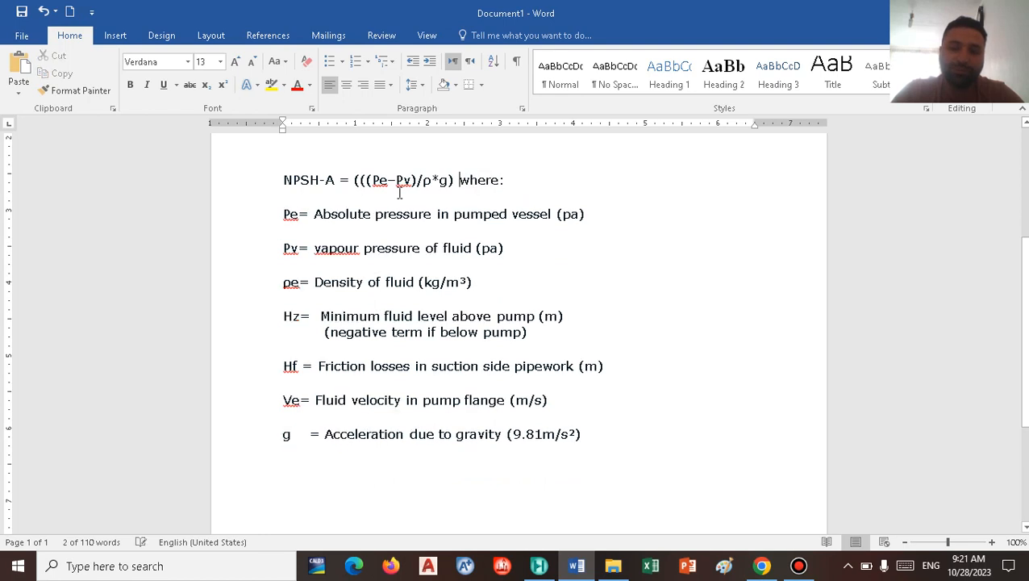
{"action": "key", "text": "Return"}
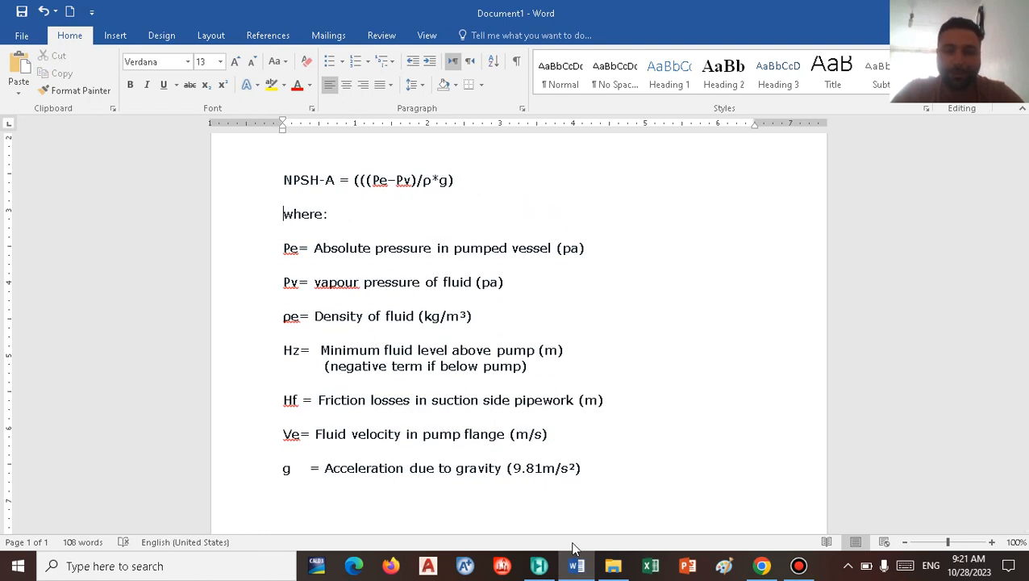
Switch to Aspen HYSYS and create a component list containing water (H2O).
{"action": "left_click", "coordinate": [539, 566]}
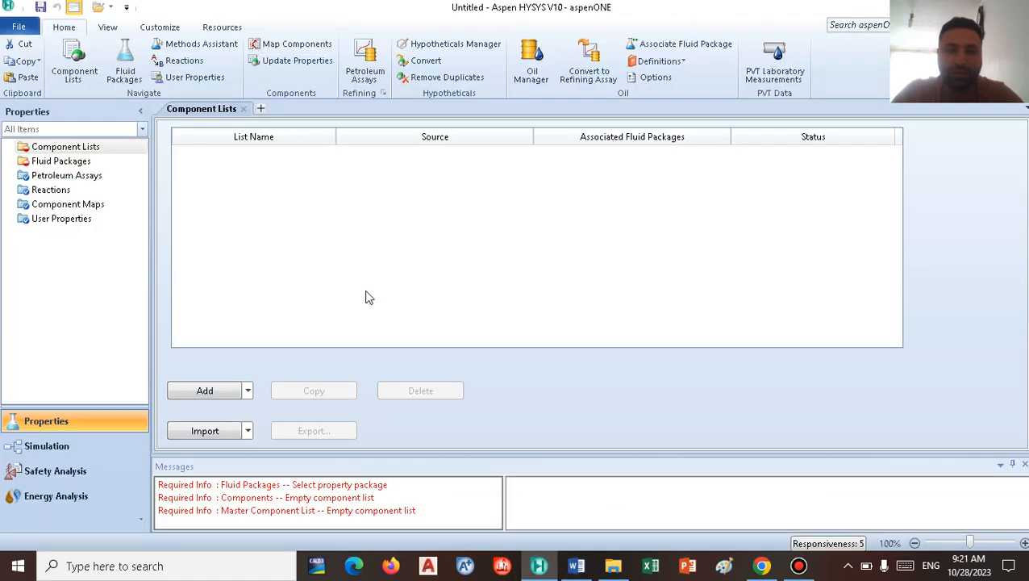
{"action": "left_click", "coordinate": [205, 391]}
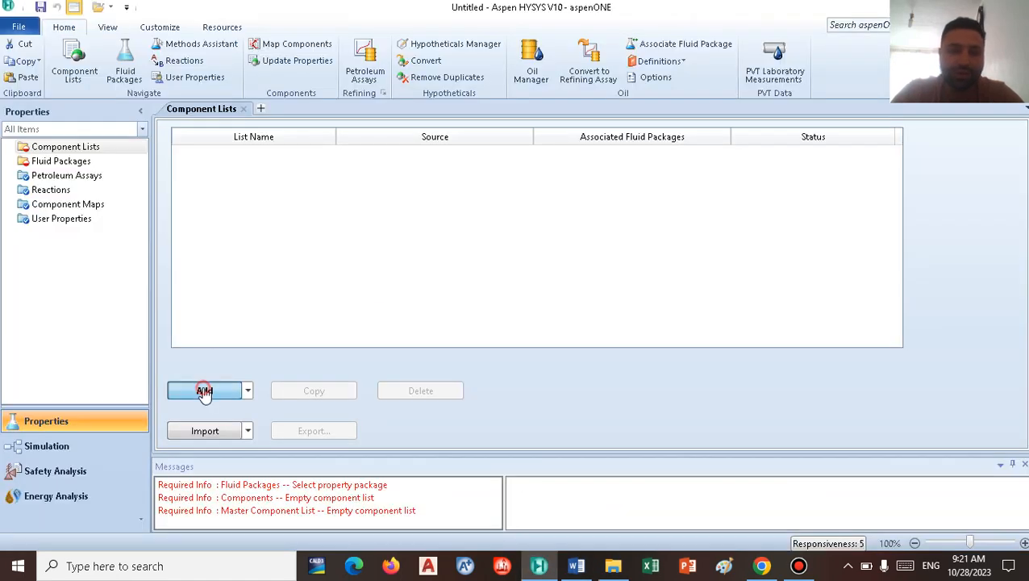
{"action": "type", "text": "W"}
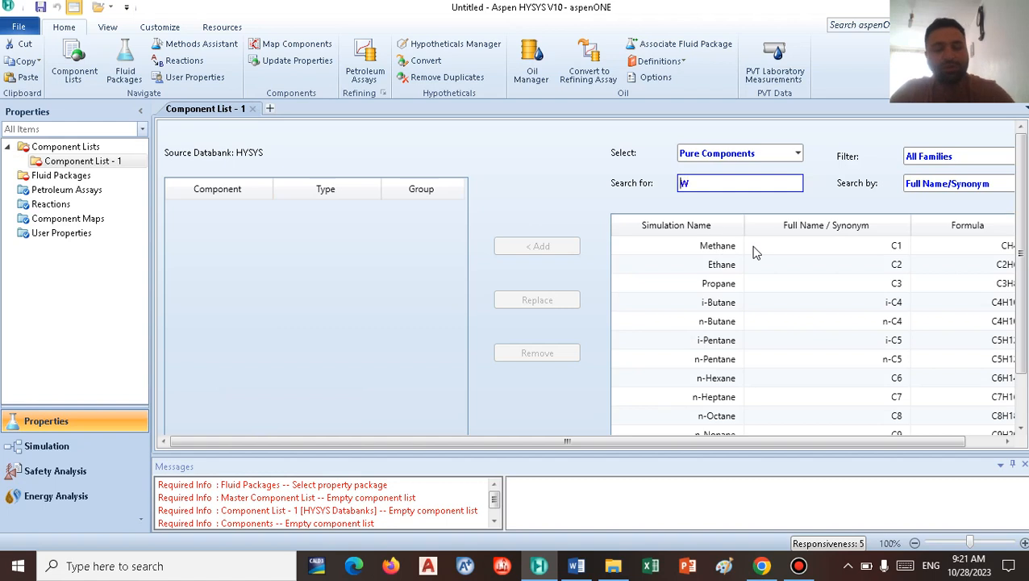
{"action": "type", "text": "ATER"}
{"action": "key", "text": "Return"}
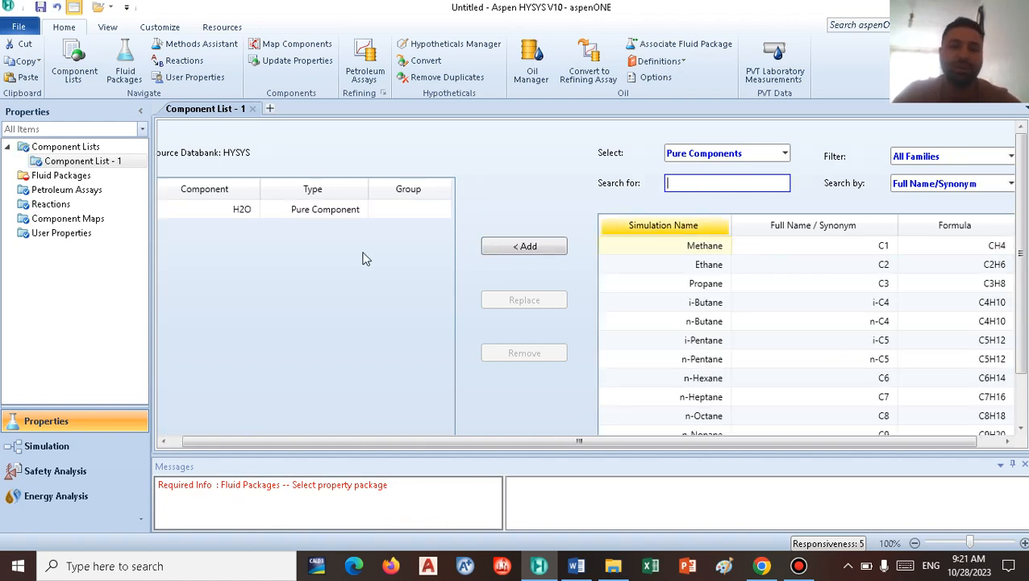
Add a fluid package that uses the Peng-Robinson property package.
{"action": "left_click", "coordinate": [81, 177]}
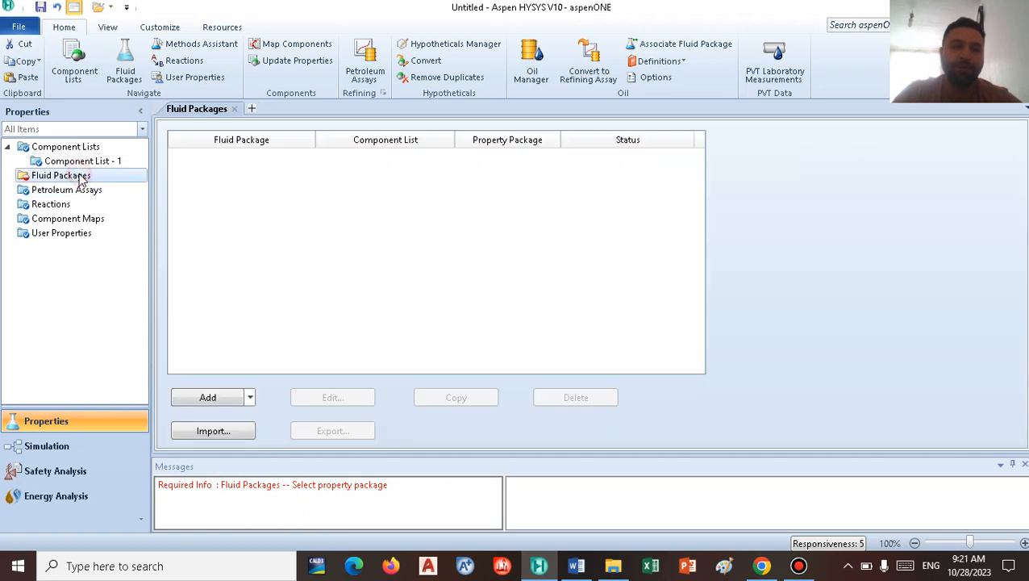
{"action": "left_click", "coordinate": [217, 398]}
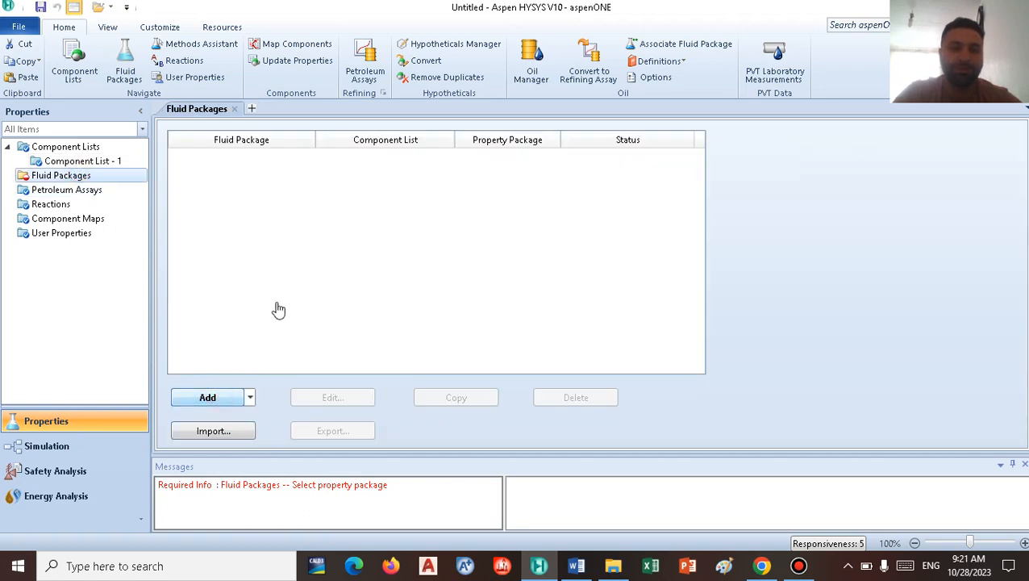
{"action": "scroll", "coordinate": [242, 307], "scroll_direction": "down", "scroll_amount": 5}
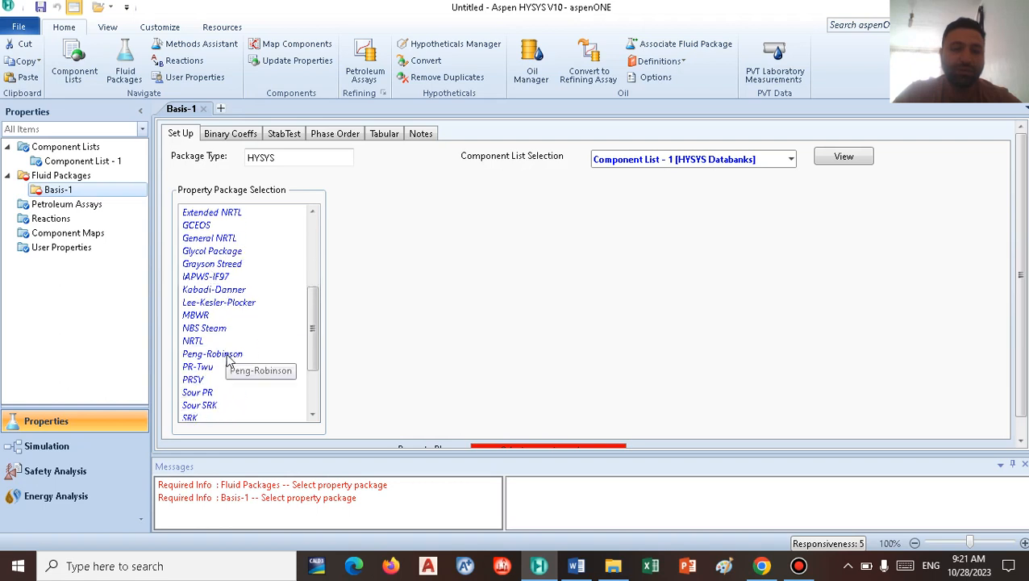
{"action": "left_click", "coordinate": [216, 355]}
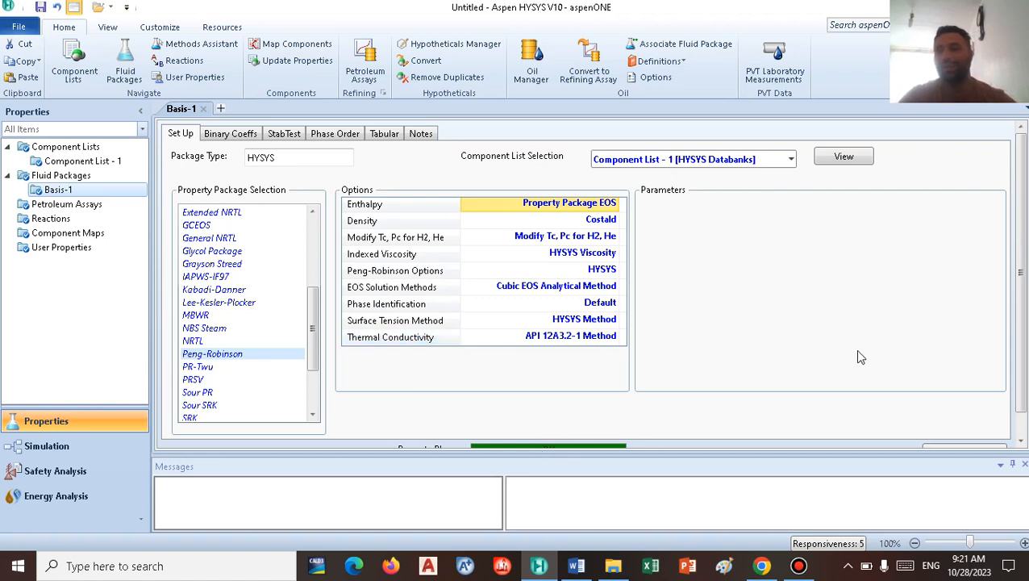
{"action": "scroll", "coordinate": [1015, 333], "scroll_direction": "down", "scroll_amount": 1}
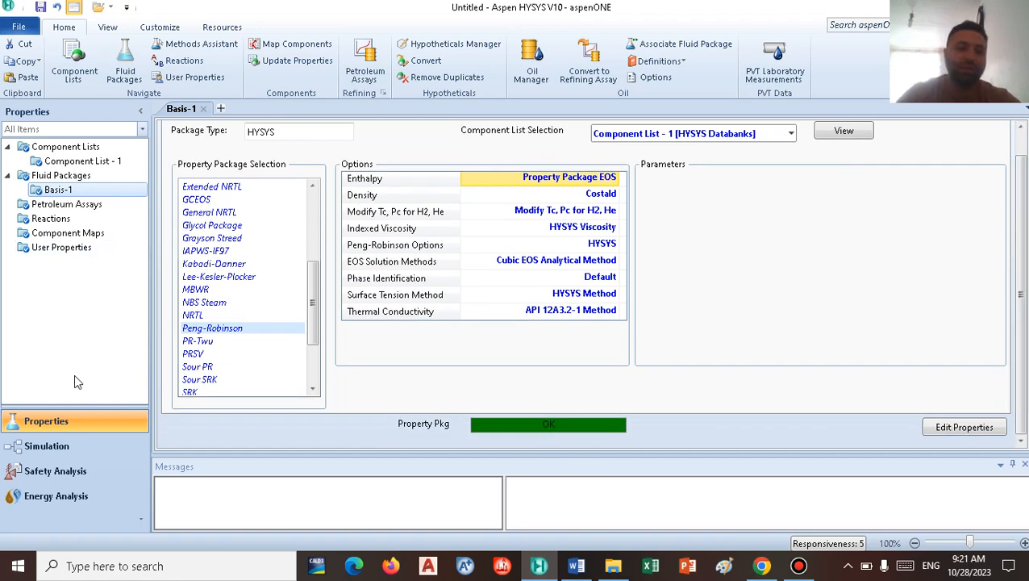
Enter the simulation environment and place a material stream with a pump beside it on the flowsheet.
{"action": "left_click", "coordinate": [46, 448]}
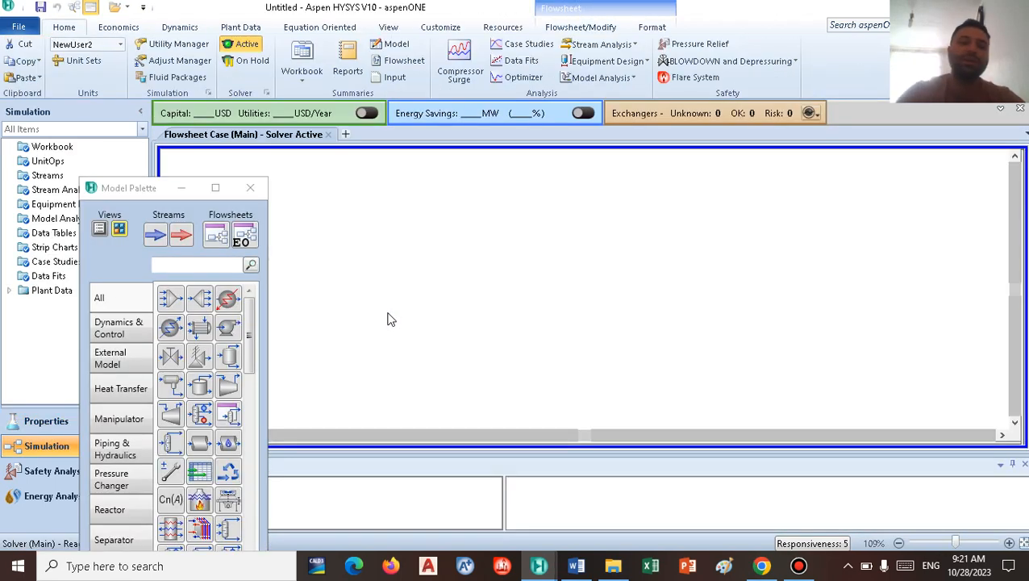
{"action": "left_click", "coordinate": [155, 236]}
{"action": "left_click", "coordinate": [342, 259]}
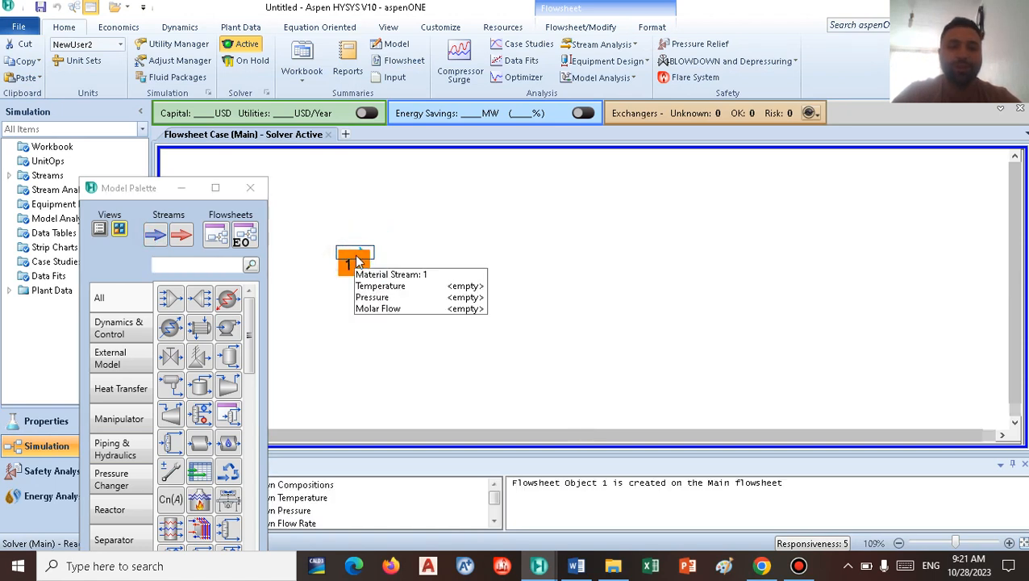
{"action": "left_click", "coordinate": [229, 328]}
{"action": "left_click", "coordinate": [392, 279]}
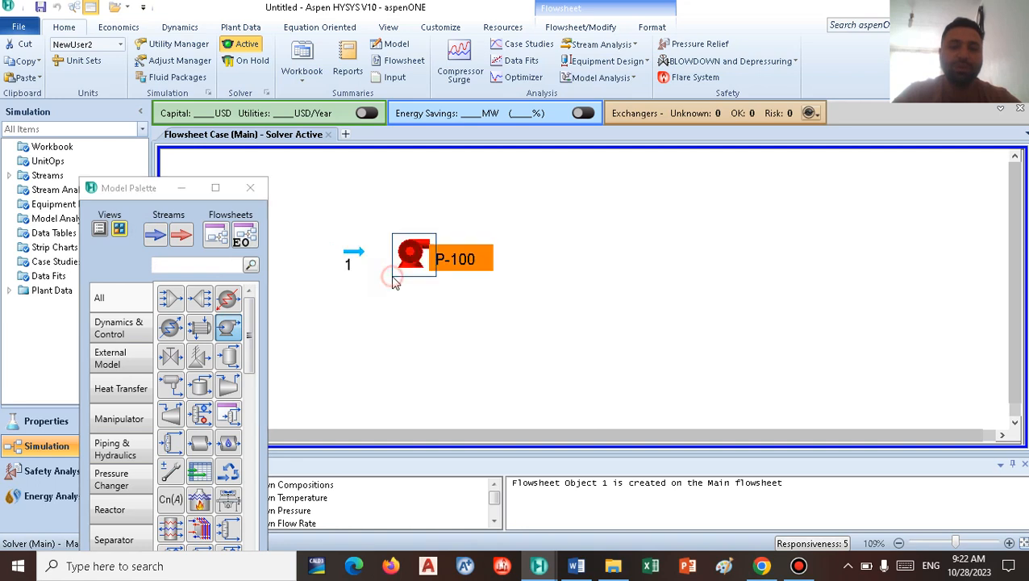
Connect stream 1 to the pump inlet and attach a product stream and an energy stream to the pump.
{"action": "left_click", "coordinate": [365, 258]}
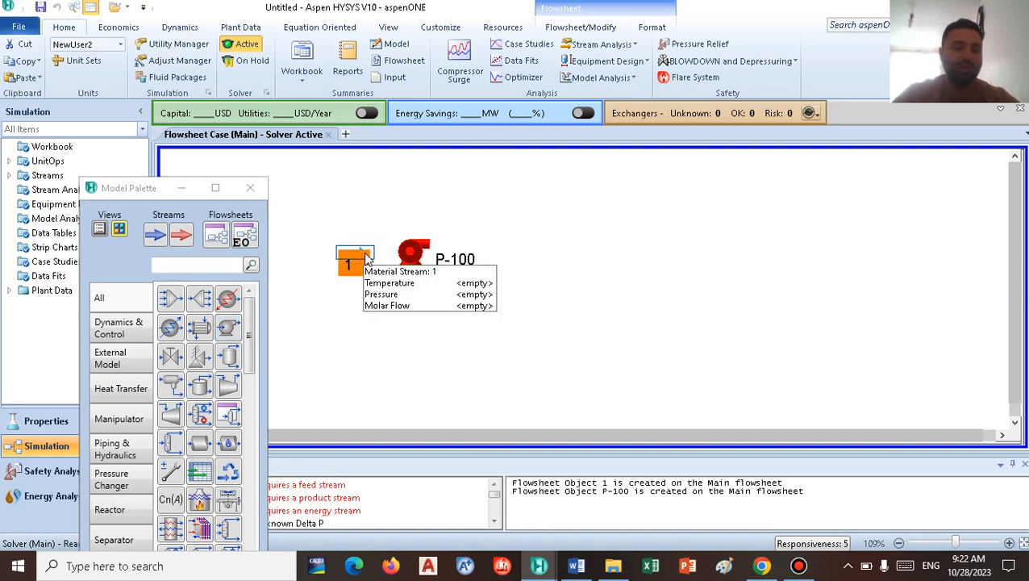
{"action": "left_click_drag", "start_coordinate": [364, 251], "coordinate": [504, 249]}
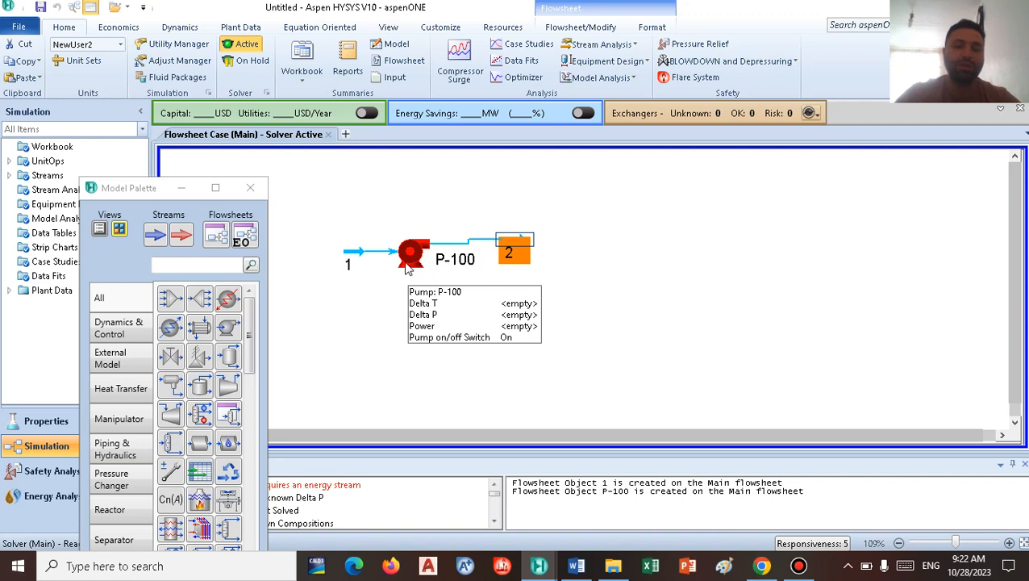
{"action": "left_click_drag", "start_coordinate": [406, 271], "coordinate": [352, 326]}
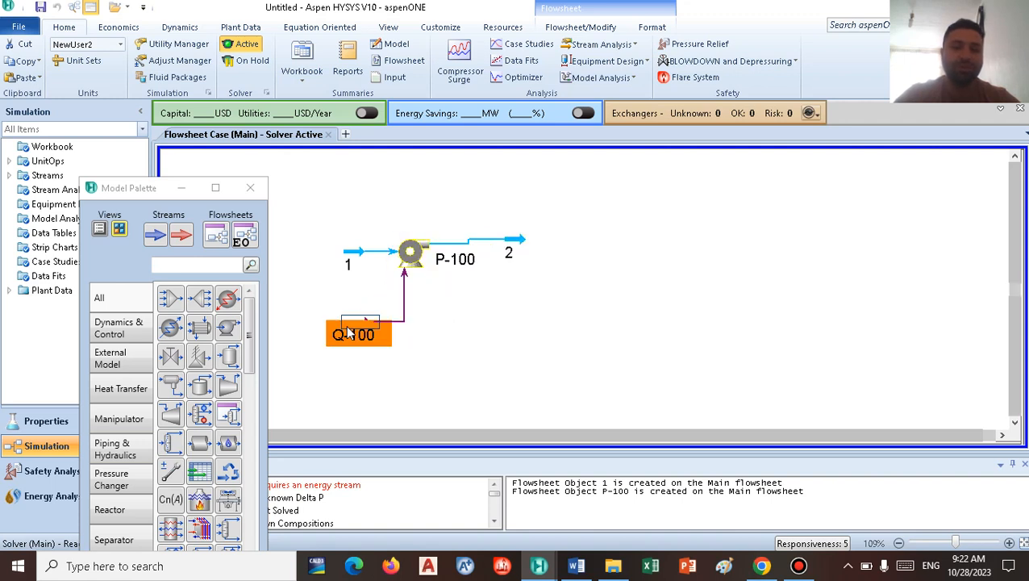
Set material stream 1's temperature to 25 C and its pressure to 1 atm.
{"action": "double_click", "coordinate": [358, 255]}
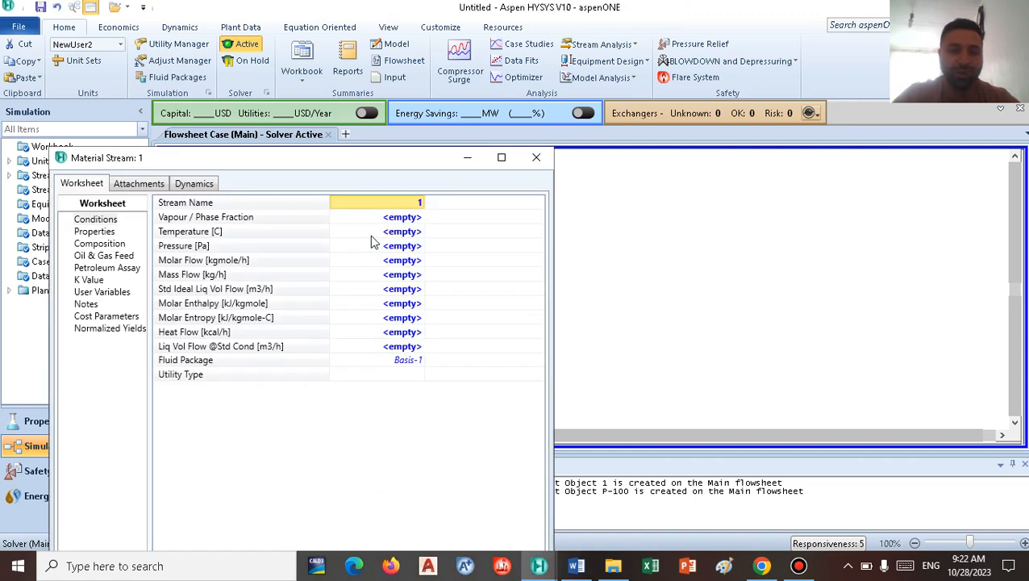
{"action": "left_click", "coordinate": [375, 232]}
{"action": "type", "text": "25"}
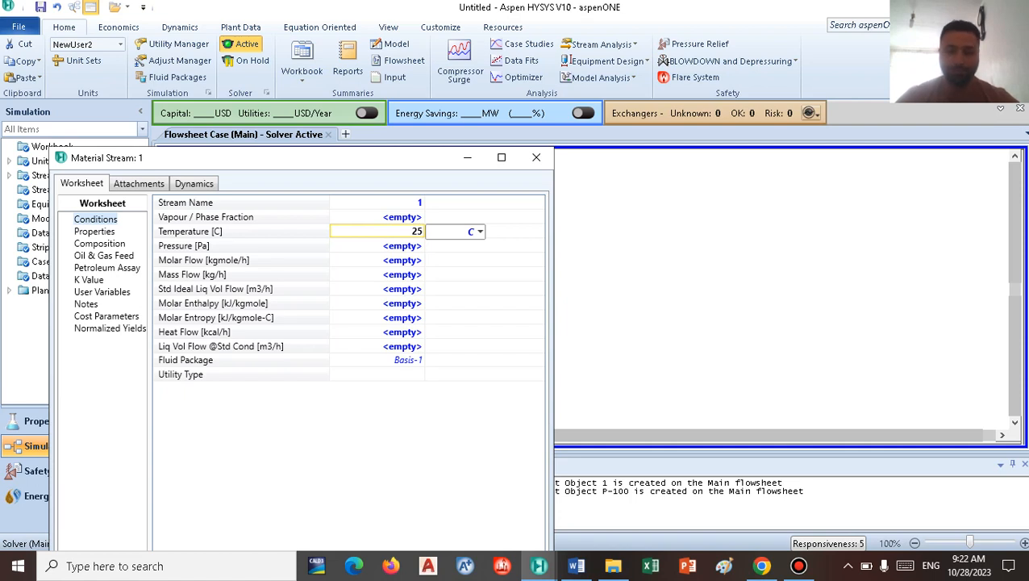
{"action": "key", "text": "Return"}
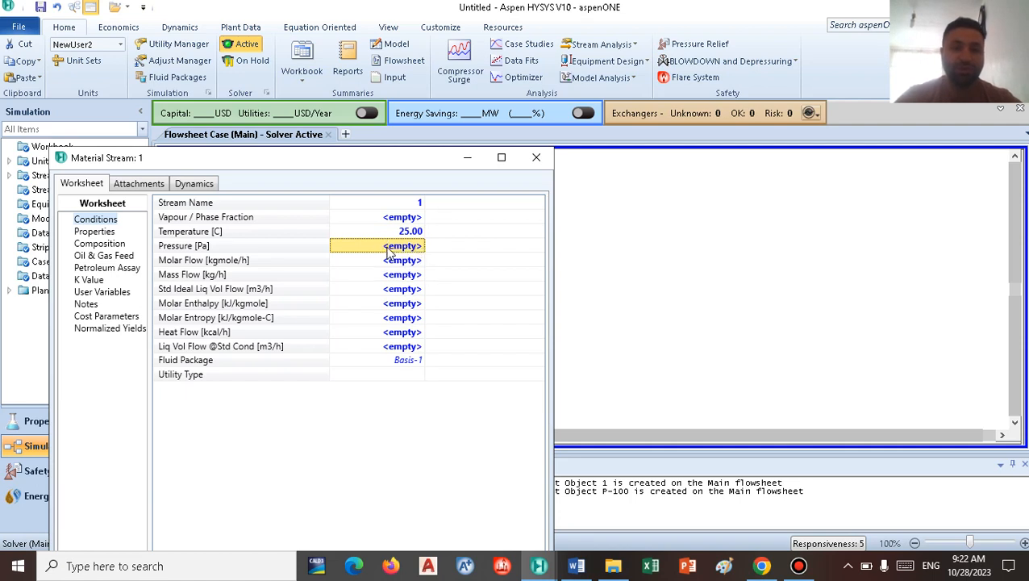
{"action": "left_click", "coordinate": [406, 251]}
{"action": "type", "text": "1"}
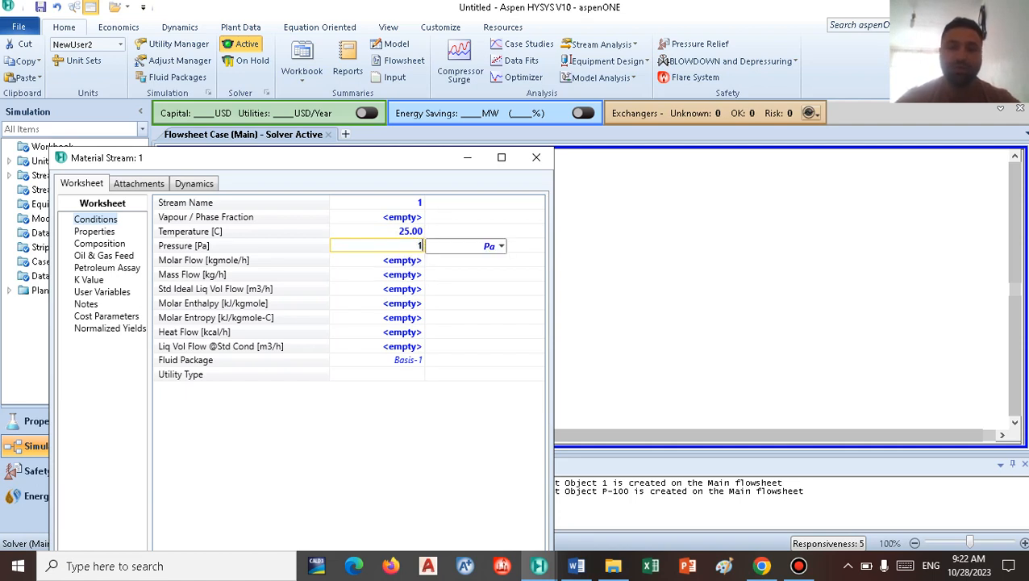
{"action": "left_click", "coordinate": [501, 245]}
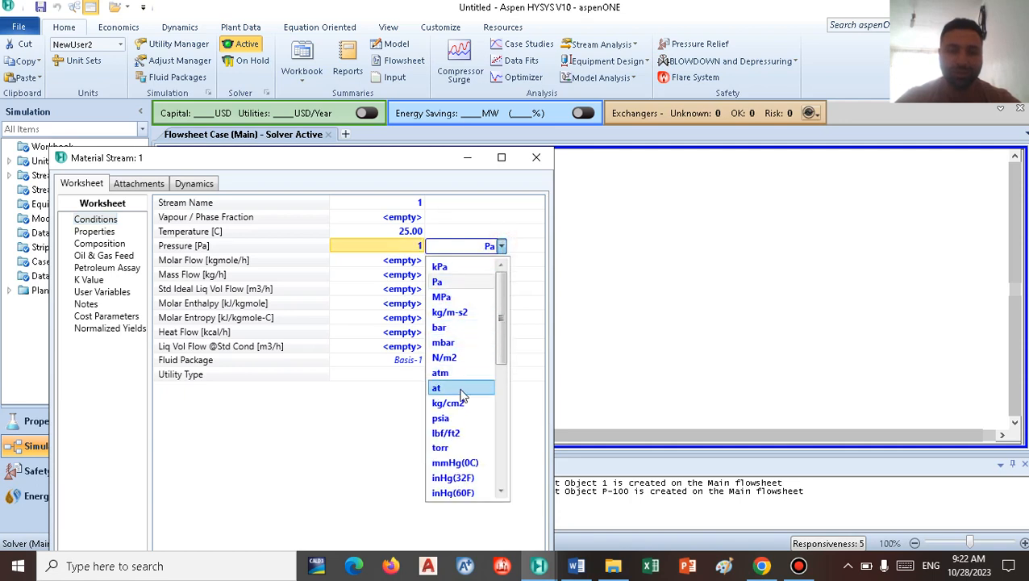
{"action": "left_click", "coordinate": [445, 378]}
{"action": "mouse_move", "coordinate": [397, 253]}
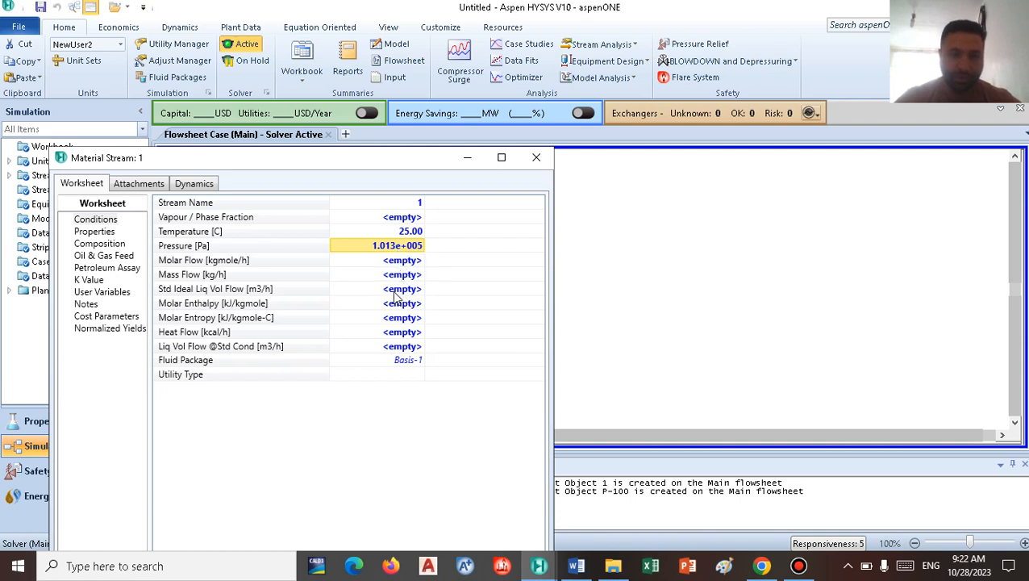
Set material stream 1's standard ideal liquid volume flow to 1 m3/h.
{"action": "left_click", "coordinate": [393, 290]}
{"action": "type", "text": "1"}
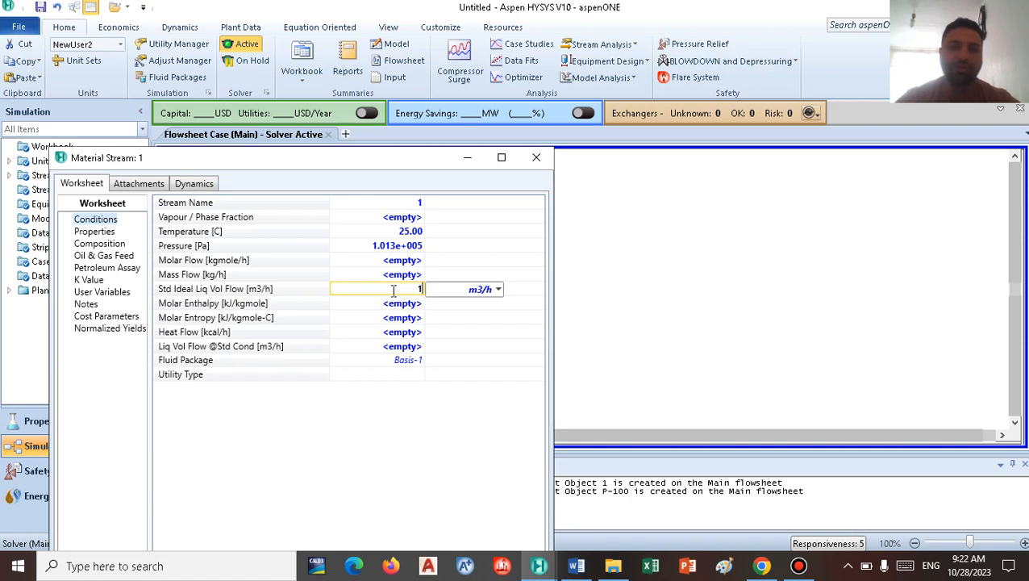
{"action": "key", "text": "Return"}
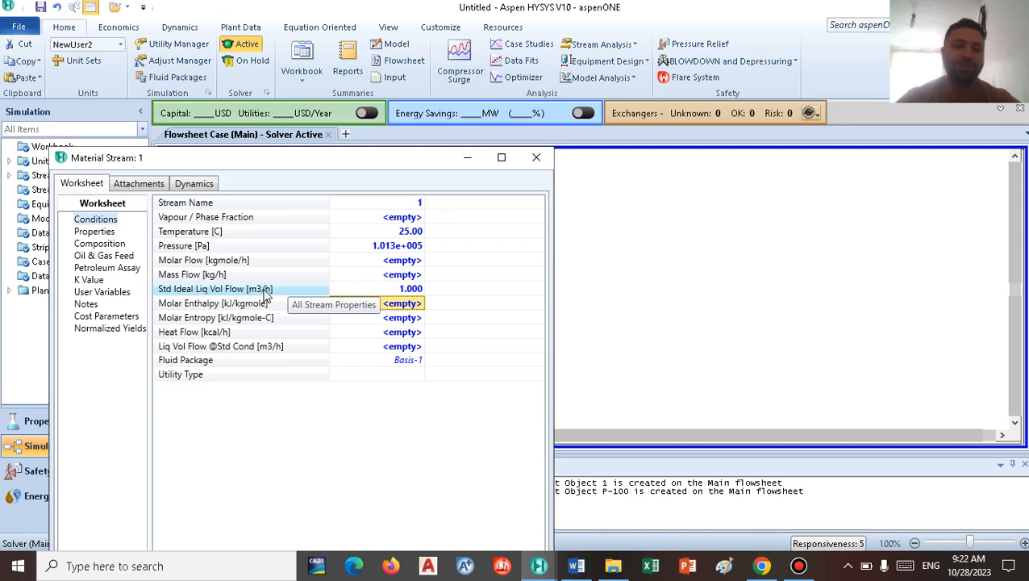
Define stream 1's composition as pure water with an H2O mole fraction of 1.0000 and close the stream.
{"action": "left_click", "coordinate": [94, 232]}
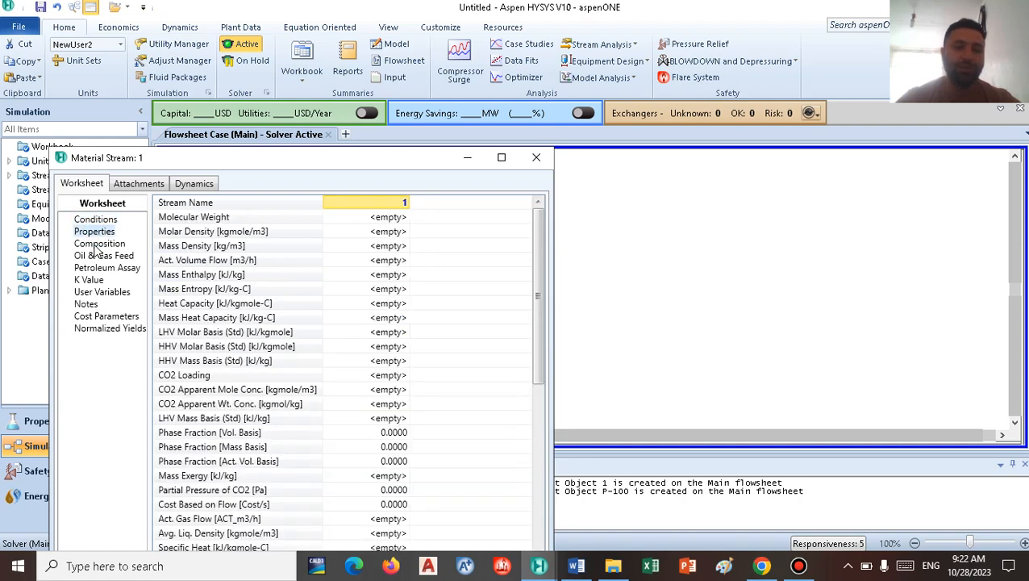
{"action": "left_click", "coordinate": [99, 243]}
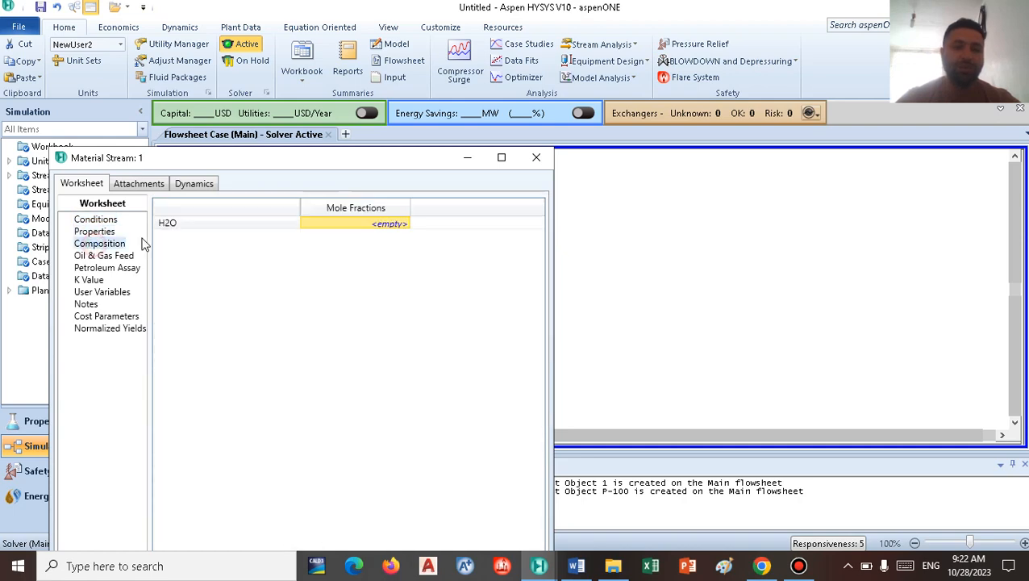
{"action": "double_click", "coordinate": [355, 226]}
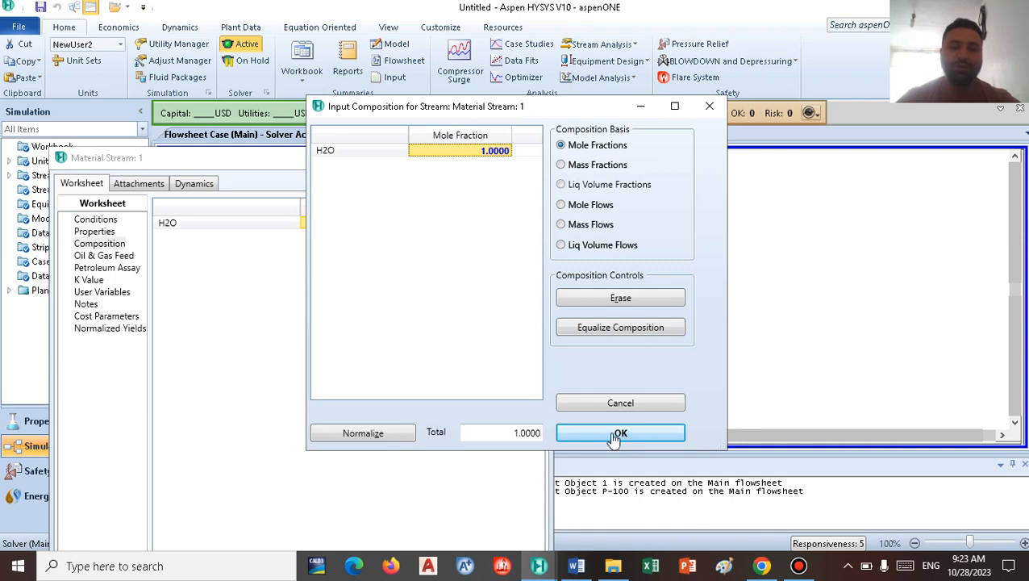
{"action": "left_click", "coordinate": [617, 434]}
{"action": "left_click_drag", "start_coordinate": [355, 159], "coordinate": [380, 39]}
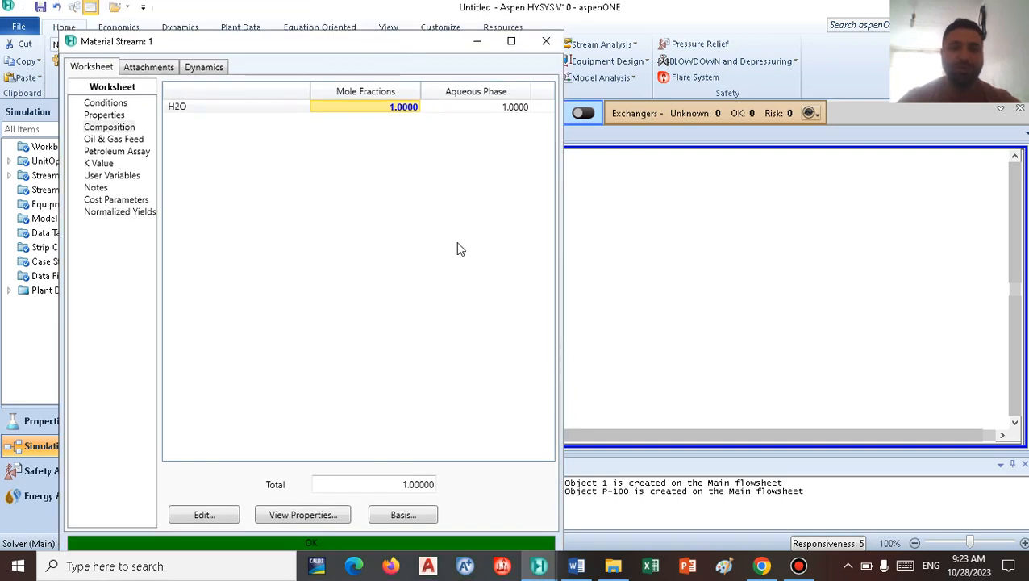
{"action": "left_click", "coordinate": [546, 40]}
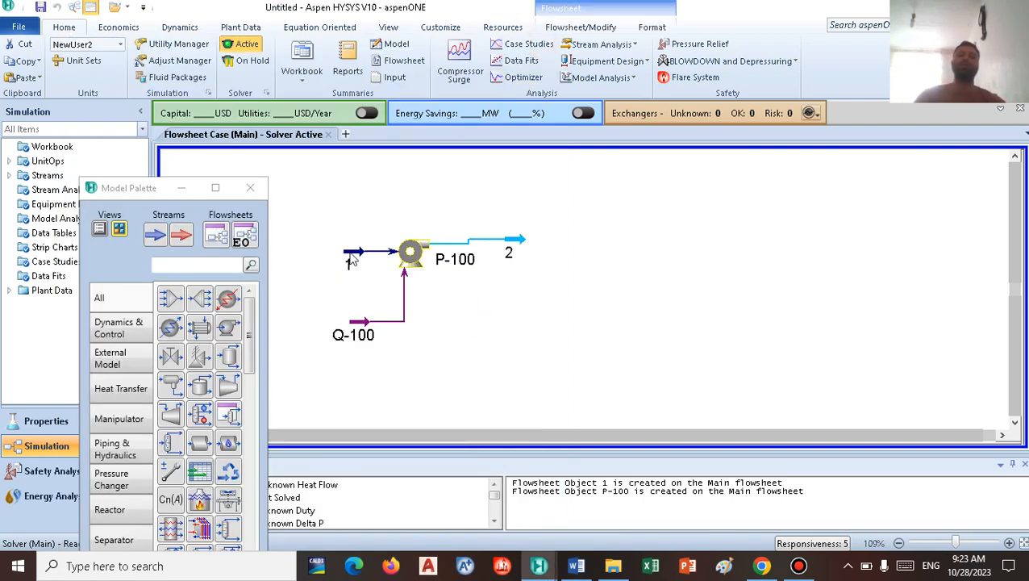
Set the pressure of pump outlet stream 2 to 4 atm and close the stream.
{"action": "left_click", "coordinate": [518, 252]}
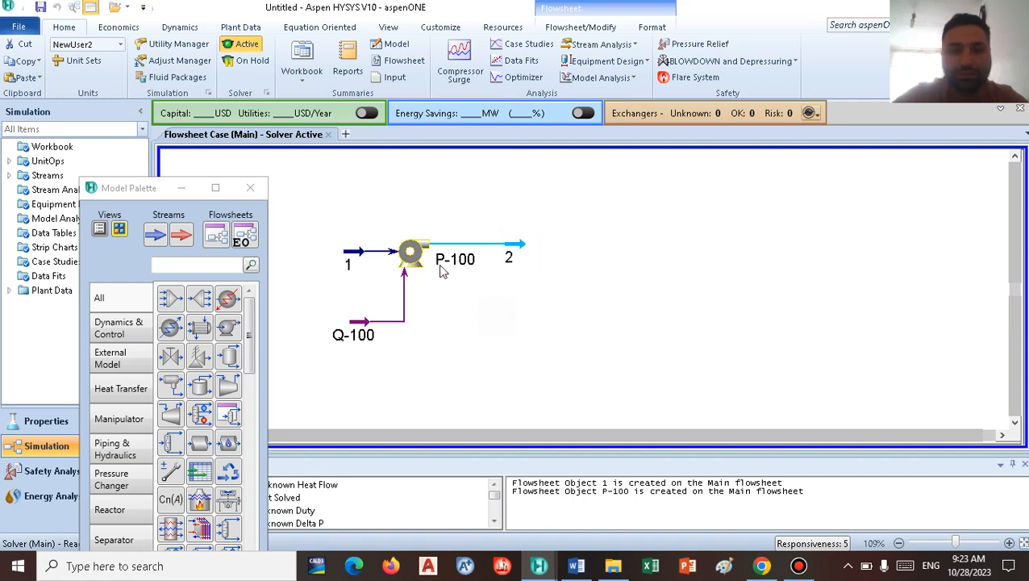
{"action": "mouse_move", "coordinate": [416, 251]}
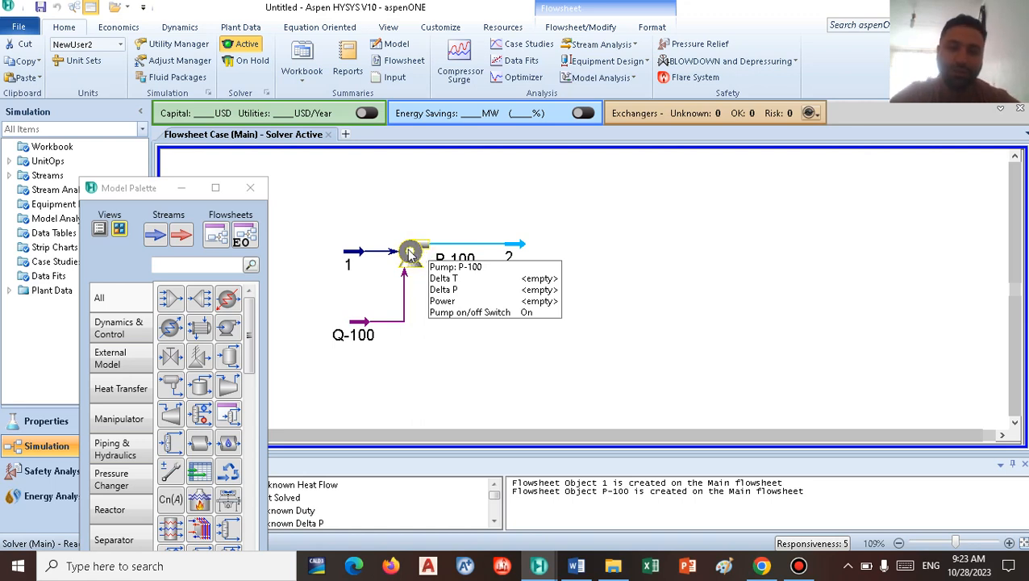
{"action": "double_click", "coordinate": [521, 249]}
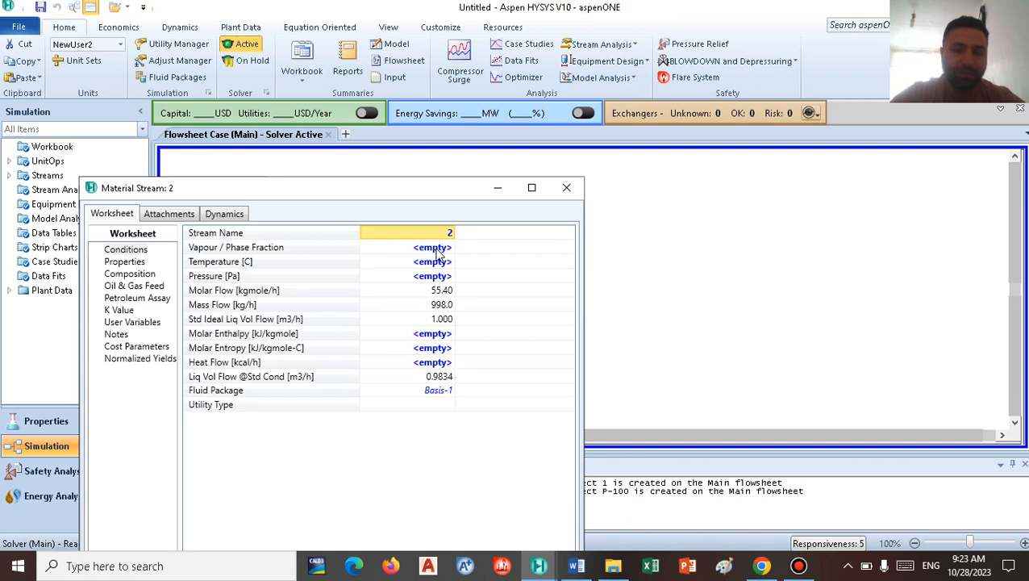
{"action": "left_click", "coordinate": [435, 276]}
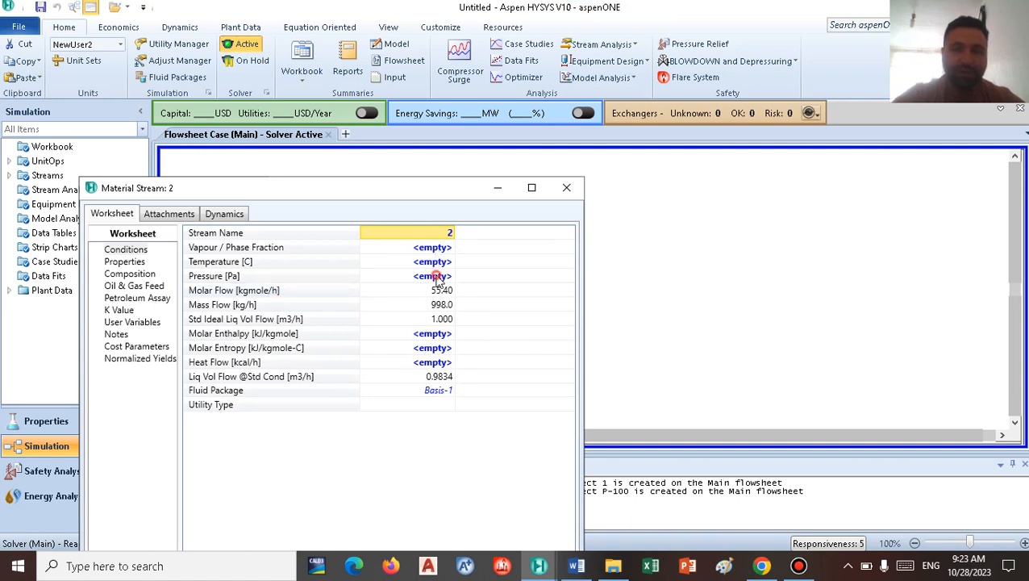
{"action": "type", "text": "4"}
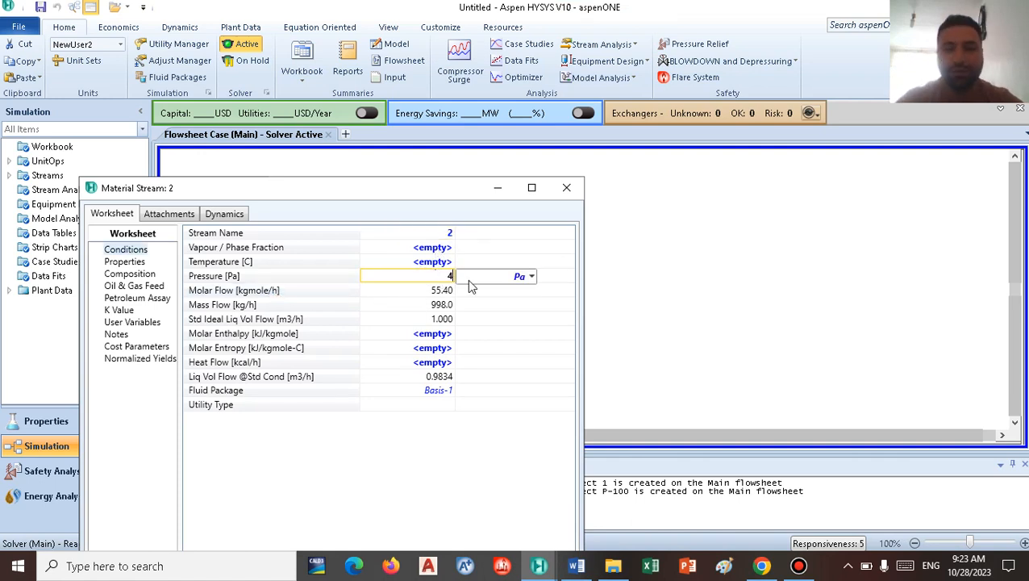
{"action": "left_click", "coordinate": [531, 276]}
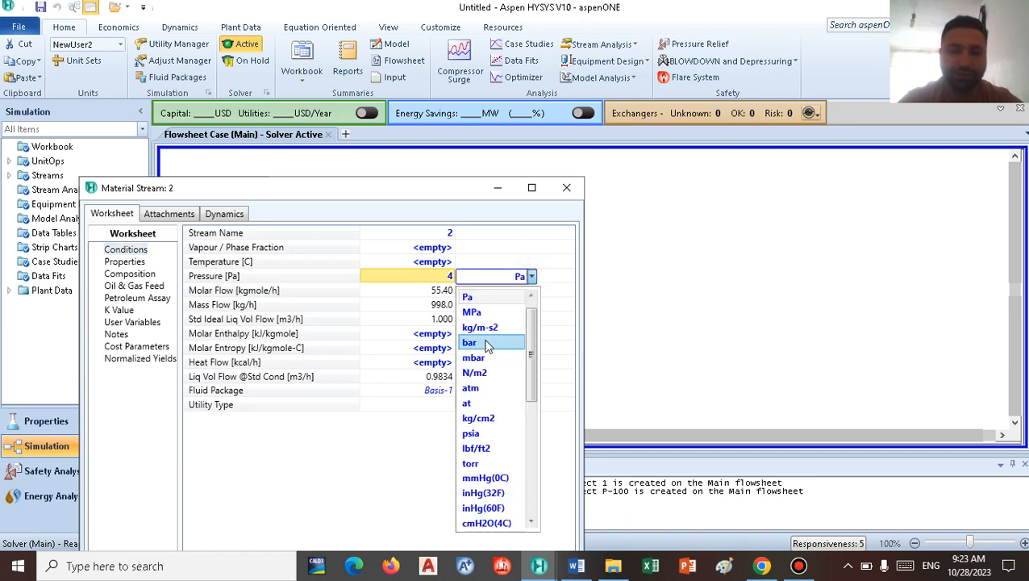
{"action": "scroll", "coordinate": [487, 345], "scroll_direction": "up", "scroll_amount": 1}
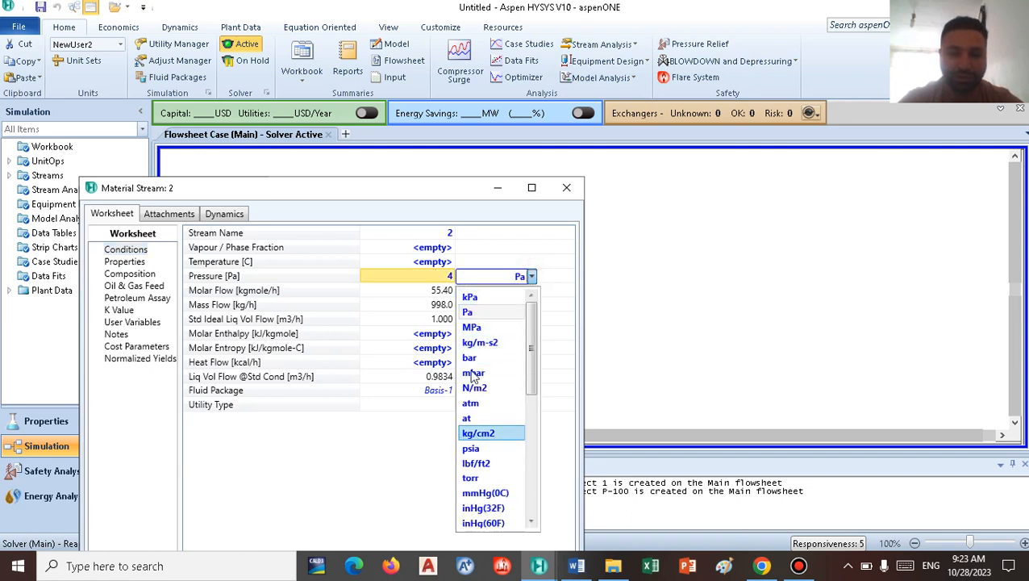
{"action": "left_click", "coordinate": [479, 405]}
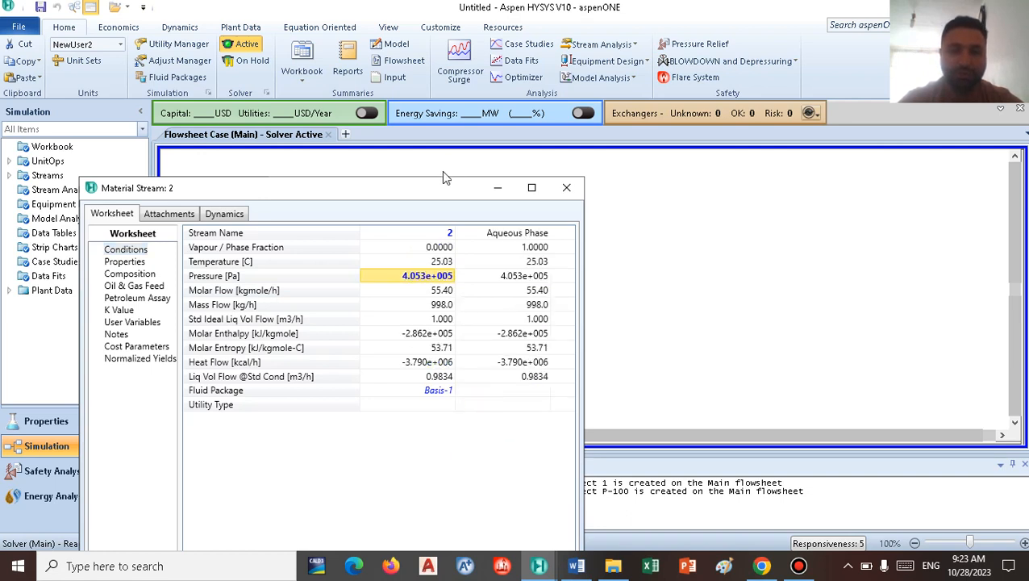
{"action": "left_click_drag", "start_coordinate": [431, 191], "coordinate": [443, 109]}
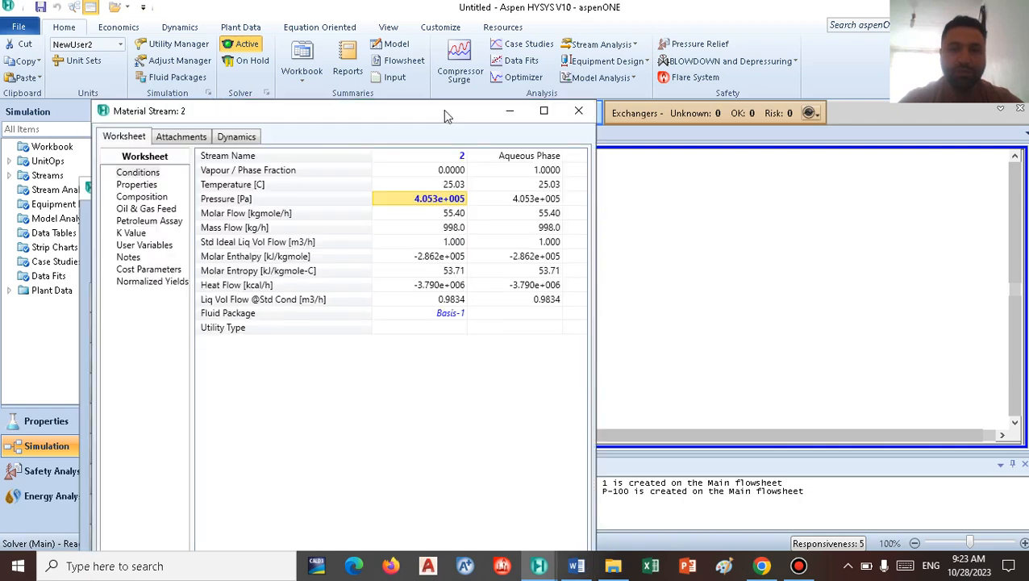
{"action": "left_click", "coordinate": [567, 108]}
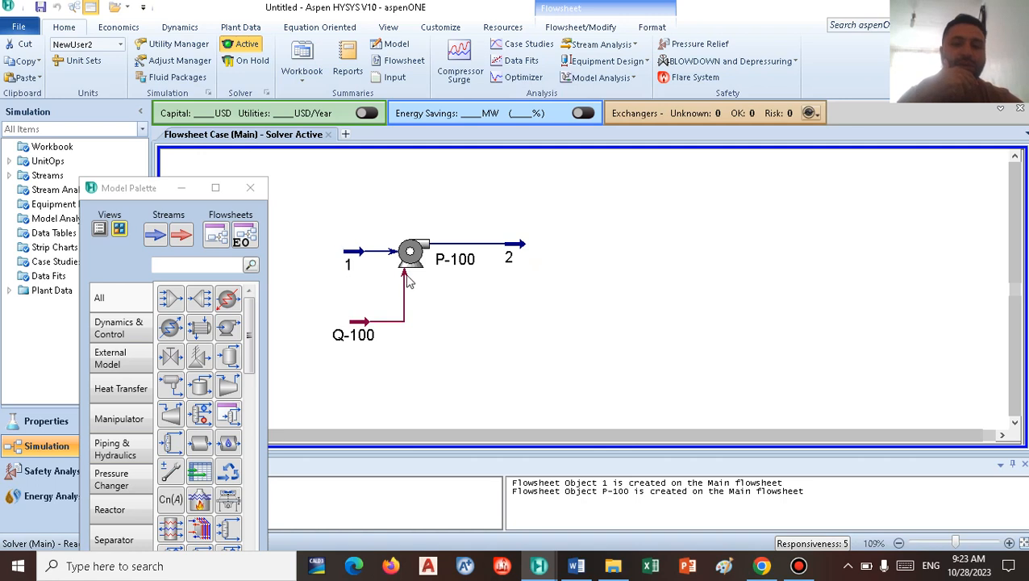
Review the conditions around pump P-100 and examine the available NPSH in its rating data.
{"action": "mouse_move", "coordinate": [355, 257]}
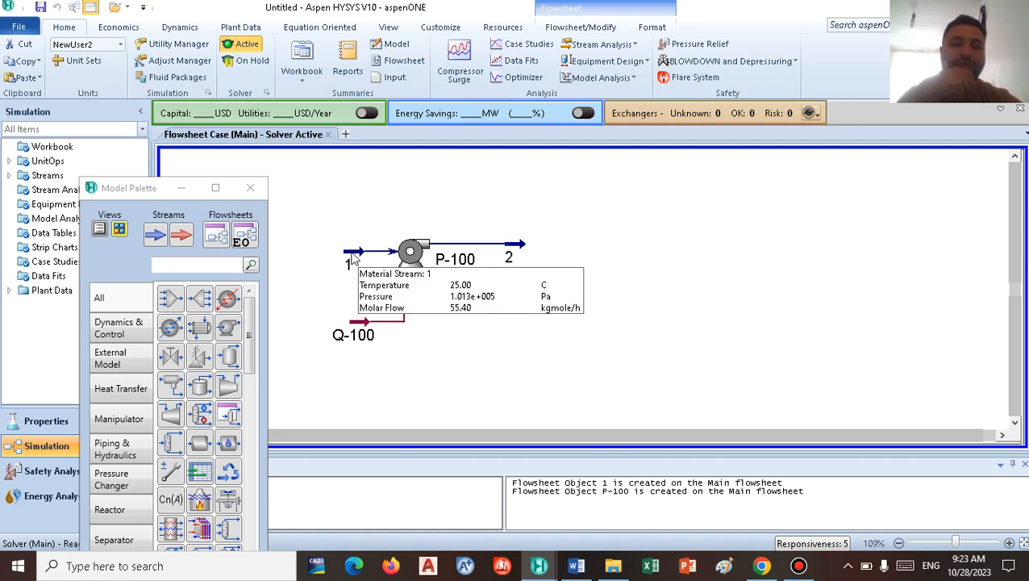
{"action": "mouse_move", "coordinate": [526, 249]}
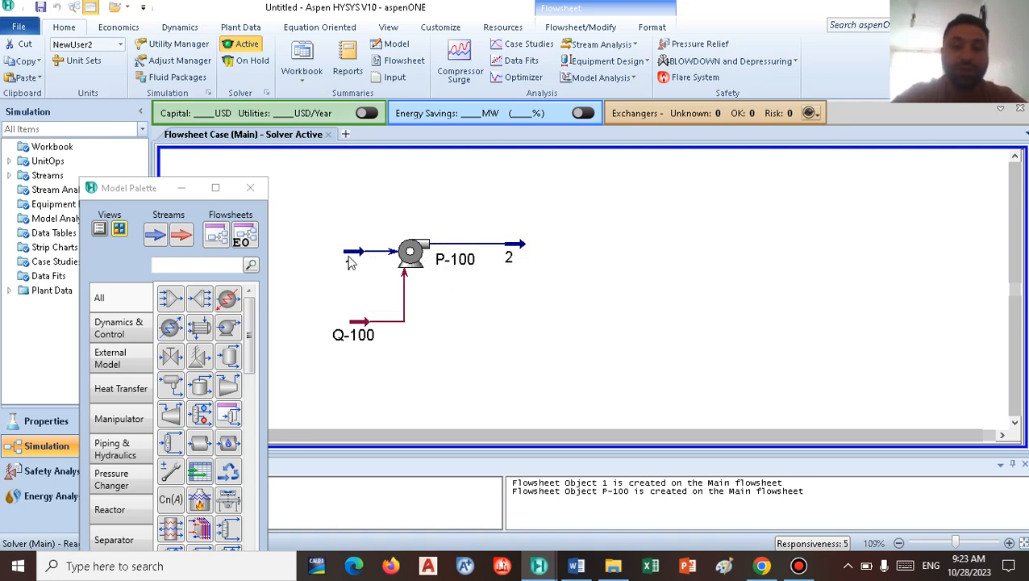
{"action": "mouse_move", "coordinate": [462, 250]}
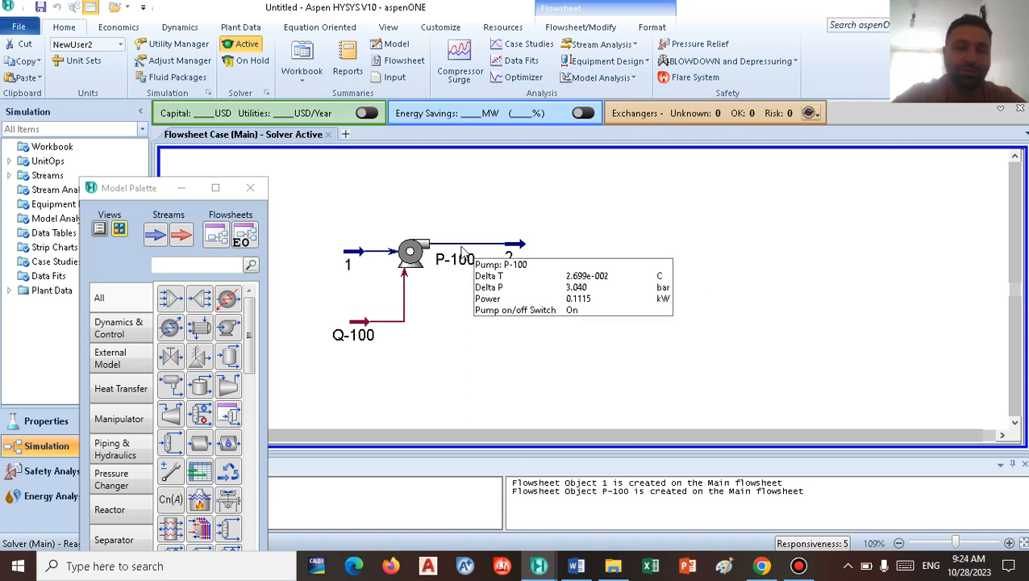
{"action": "double_click", "coordinate": [414, 257]}
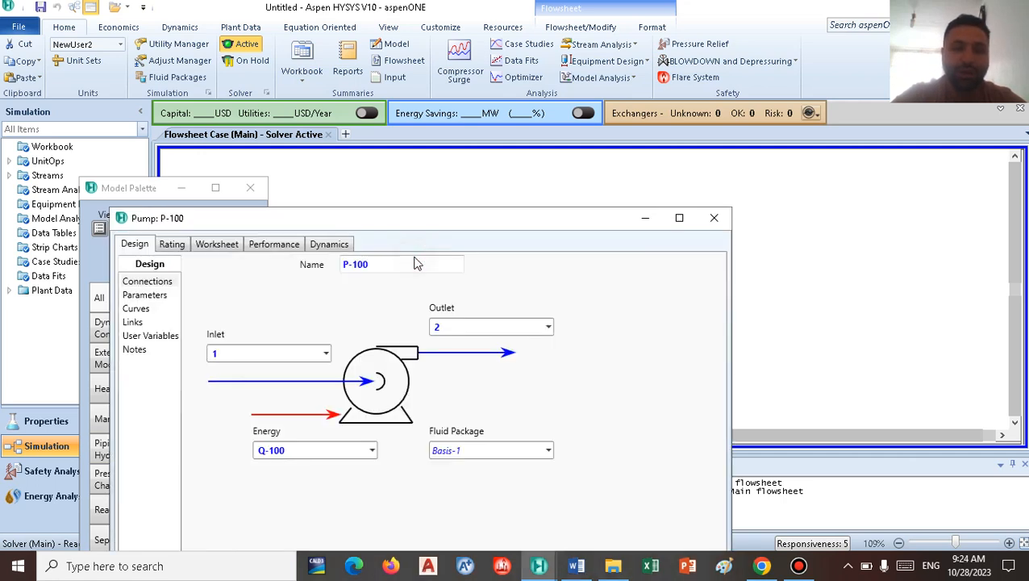
{"action": "left_click", "coordinate": [171, 244]}
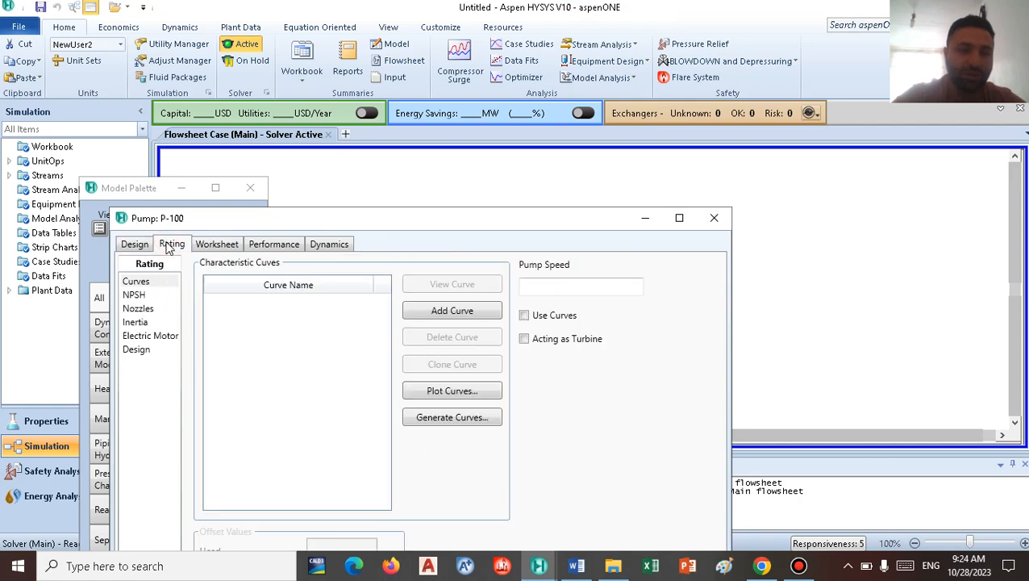
{"action": "left_click", "coordinate": [134, 295]}
{"action": "left_click_drag", "start_coordinate": [272, 226], "coordinate": [250, 85]}
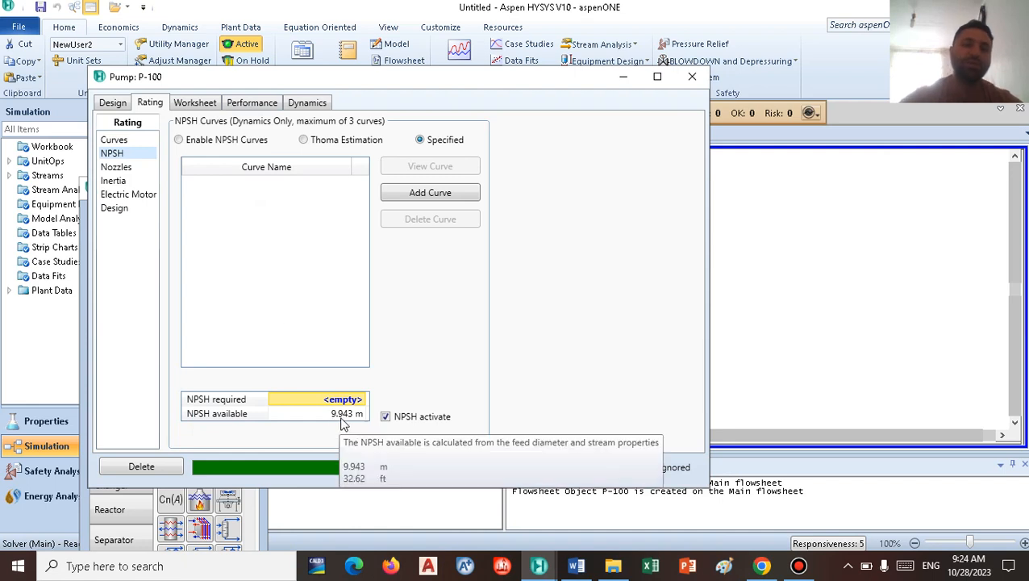
{"action": "mouse_move", "coordinate": [328, 420]}
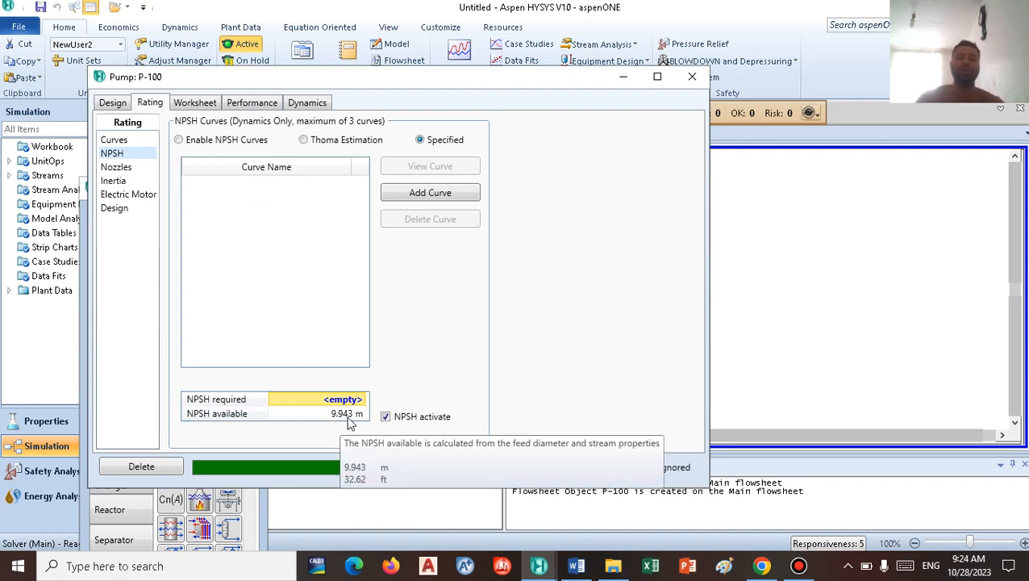
{"action": "left_click", "coordinate": [348, 418]}
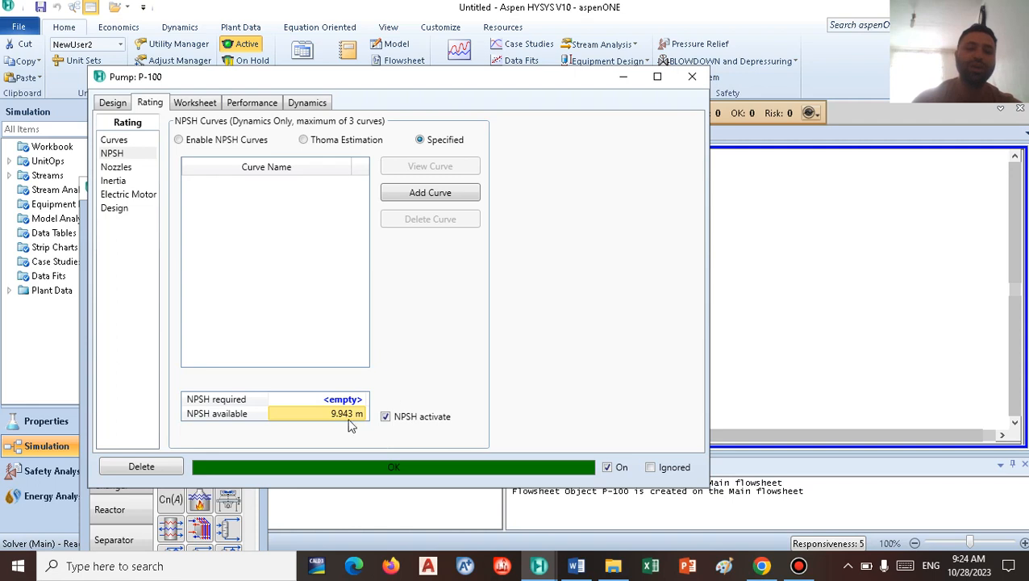
{"action": "mouse_move", "coordinate": [343, 419]}
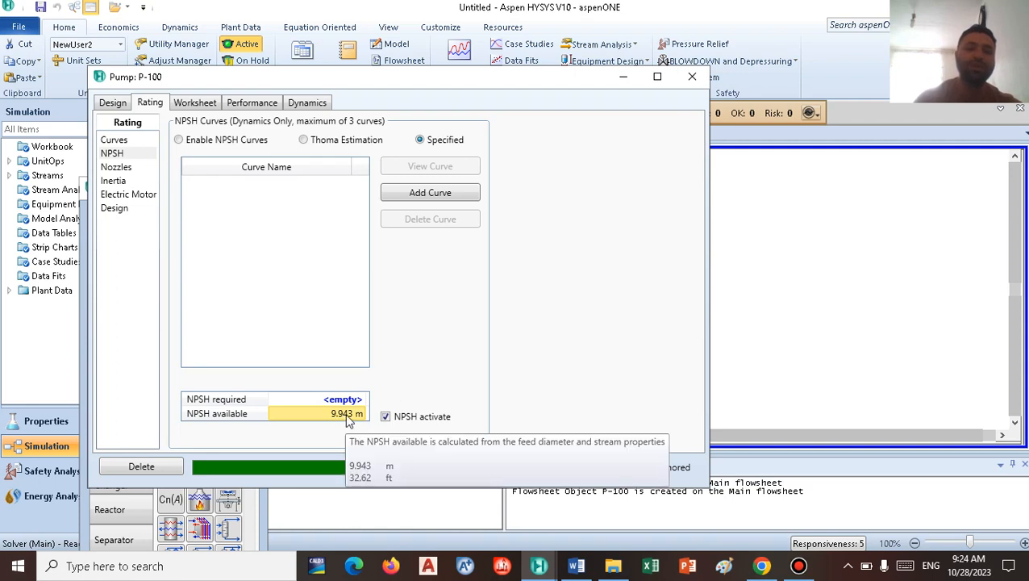
{"action": "left_click", "coordinate": [692, 76]}
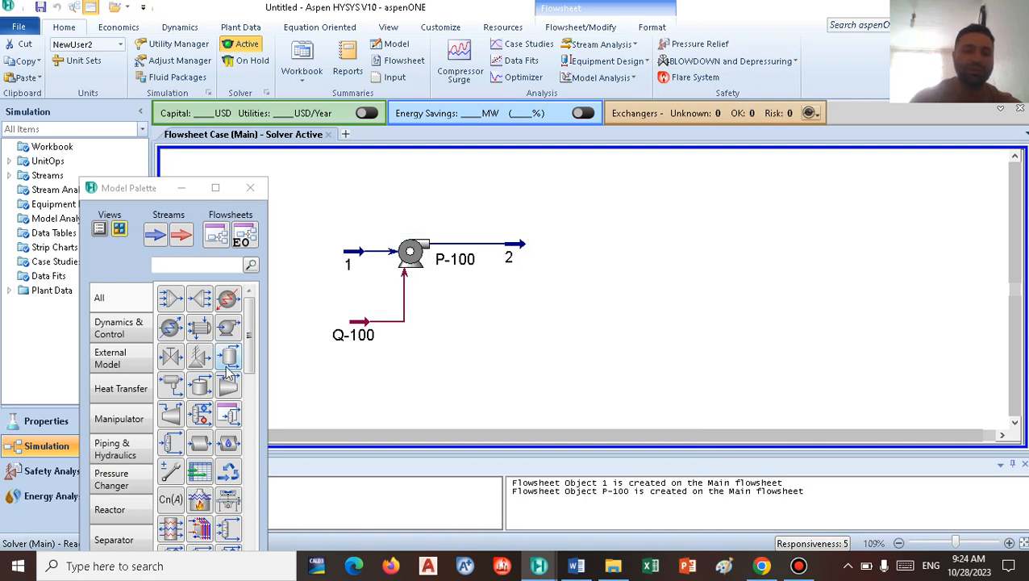
Add a spreadsheet operation to the flowsheet beside the pump and open its cell grid next to the process diagram.
{"action": "left_click", "coordinate": [200, 471]}
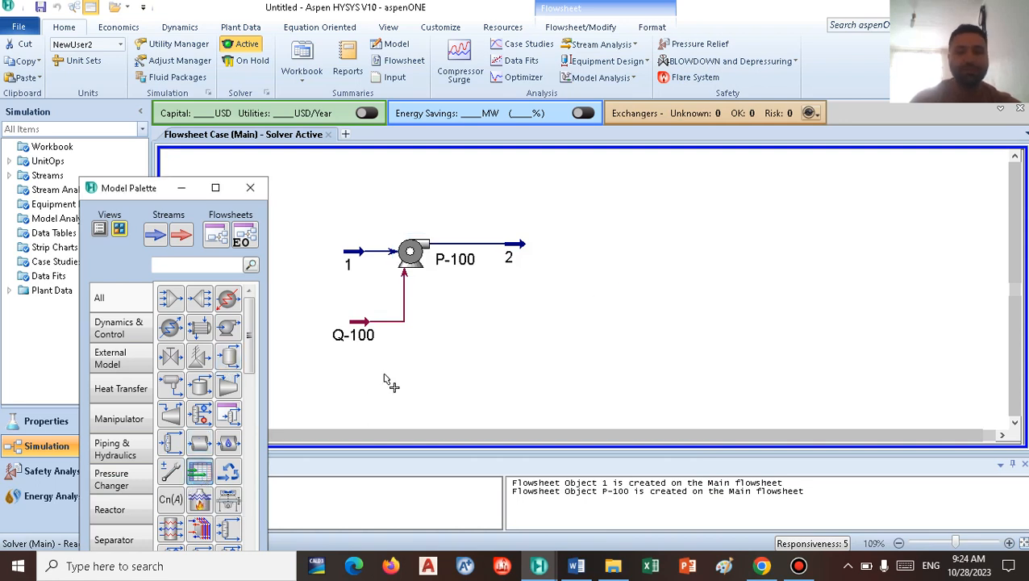
{"action": "left_click", "coordinate": [584, 307]}
{"action": "double_click", "coordinate": [615, 263]}
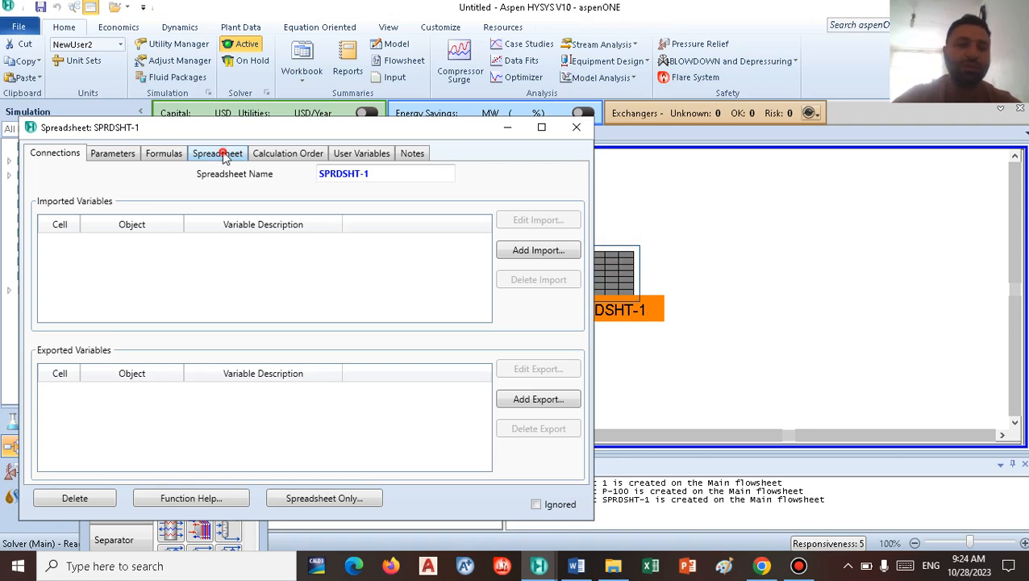
{"action": "left_click", "coordinate": [221, 152]}
{"action": "left_click_drag", "start_coordinate": [551, 69], "coordinate": [700, 39]}
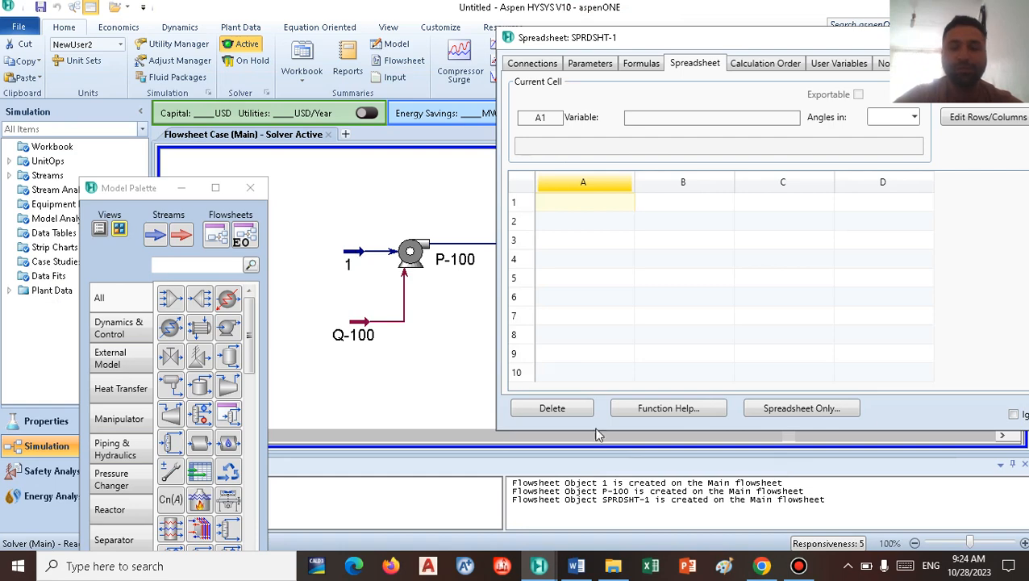
Switch to the Word document to read the NPSH-A formula and its terms, and return to HYSYS.
{"action": "left_click", "coordinate": [576, 565]}
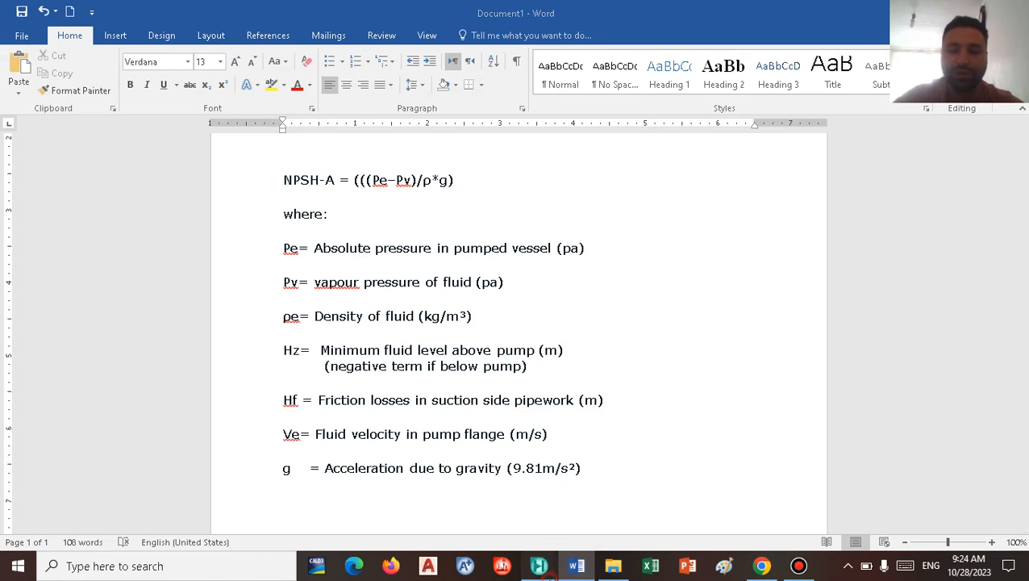
{"action": "mouse_move", "coordinate": [539, 565]}
{"action": "left_click", "coordinate": [442, 508]}
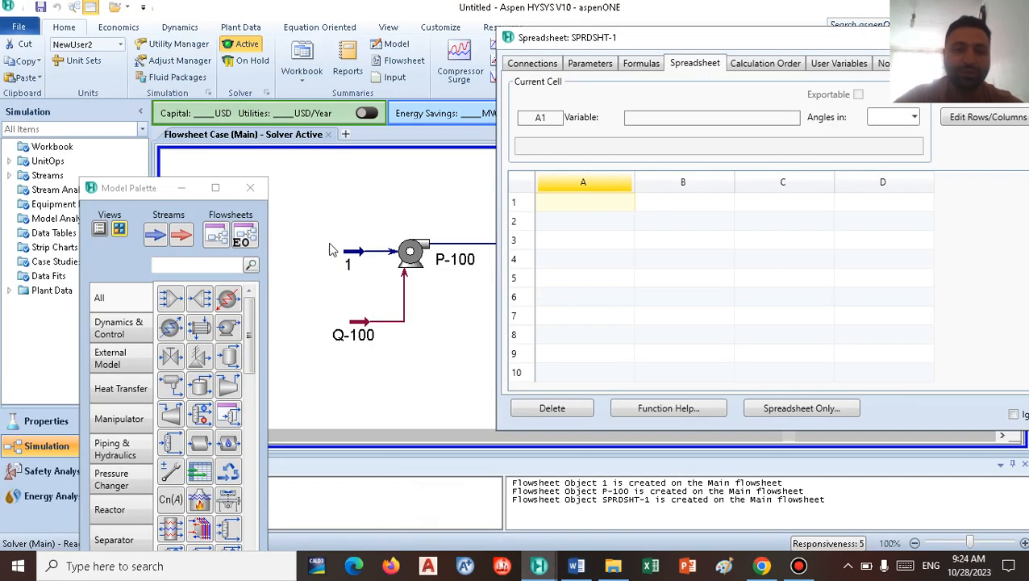
Copy the pressure from stream 1's conditions and paste it into cell A1 of spreadsheet SPRDSHT-1.
{"action": "double_click", "coordinate": [355, 252]}
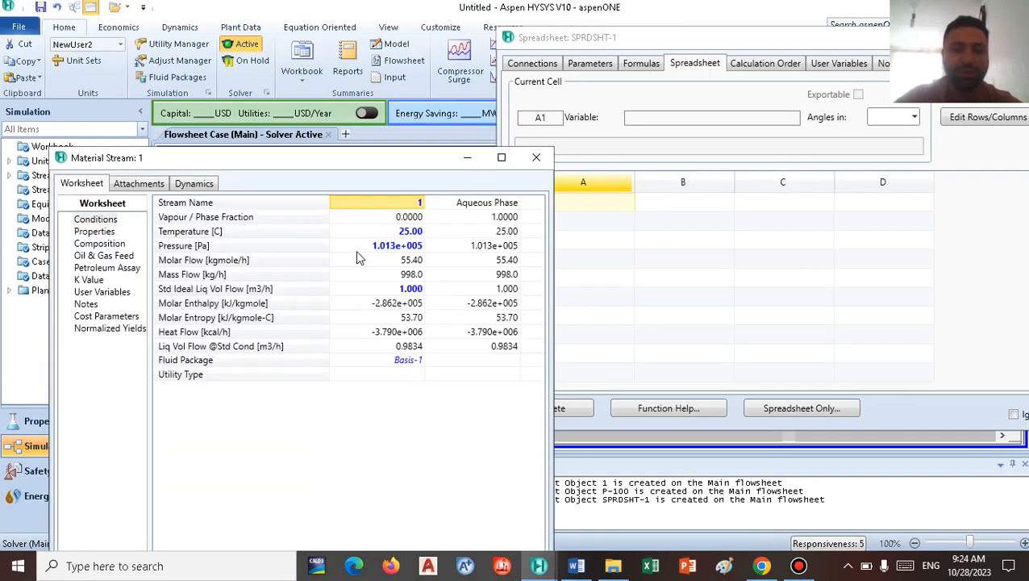
{"action": "left_click", "coordinate": [386, 246]}
{"action": "right_click", "coordinate": [389, 248]}
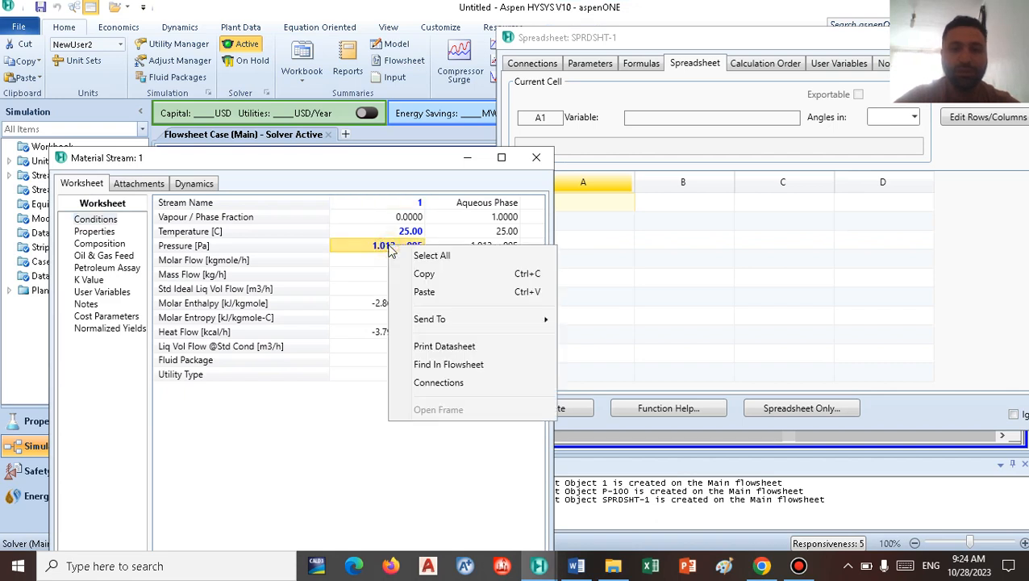
{"action": "left_click", "coordinate": [425, 274]}
{"action": "left_click", "coordinate": [593, 202]}
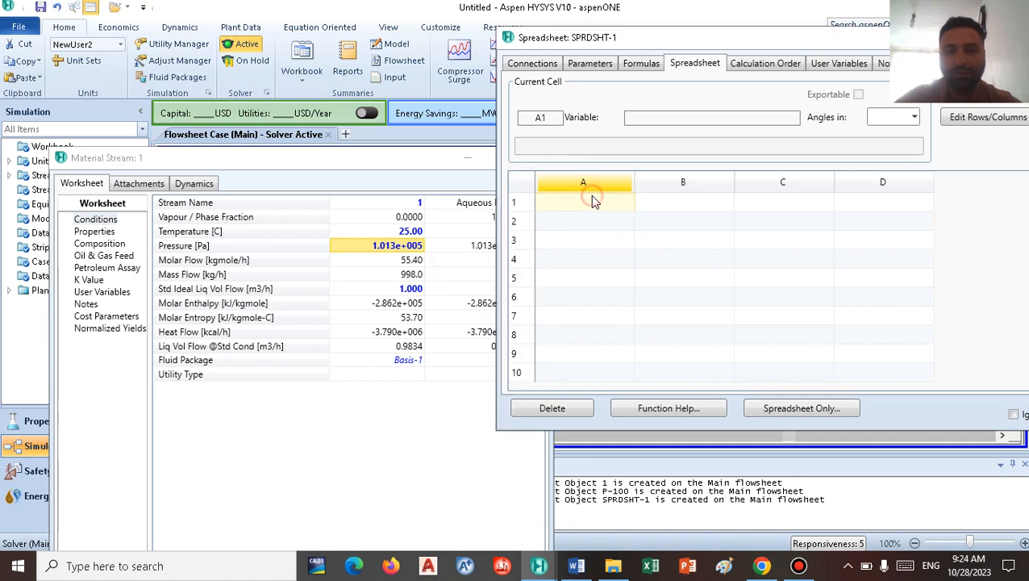
{"action": "right_click", "coordinate": [593, 201]}
{"action": "left_click", "coordinate": [628, 242]}
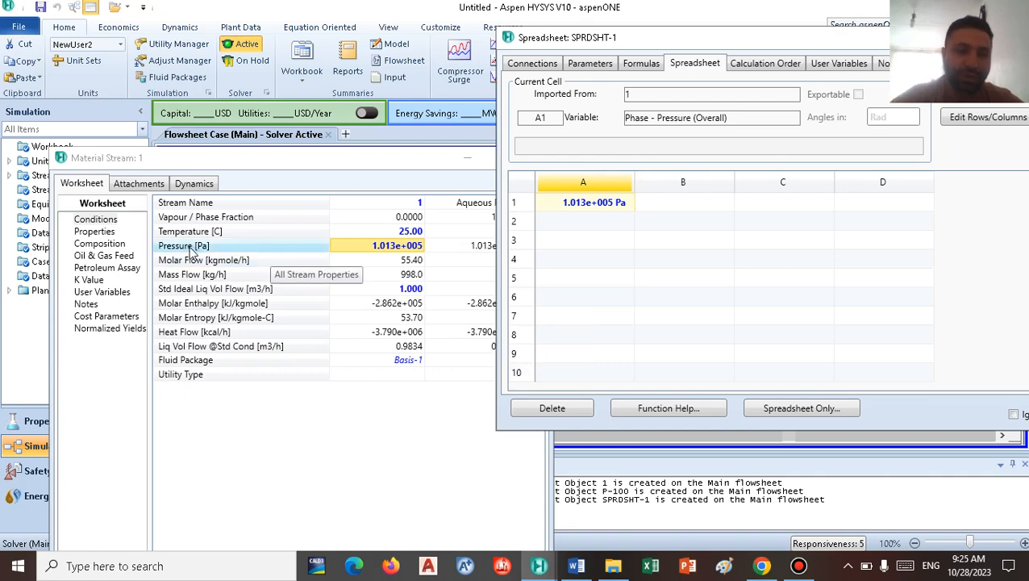
Open stream 1's properties page and check the vapour pressure term of the NPSH-A formula in the Word document.
{"action": "left_click", "coordinate": [95, 233]}
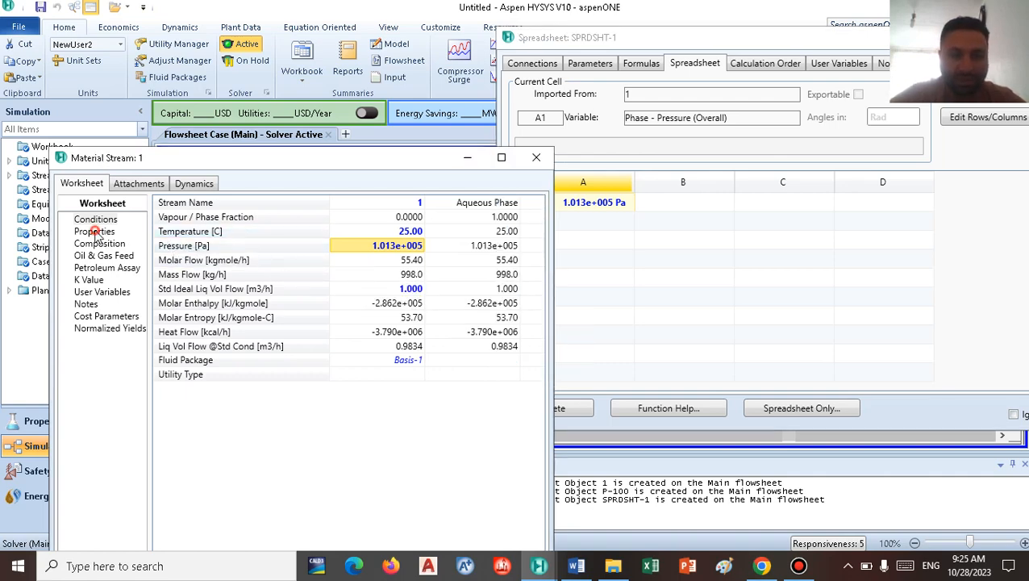
{"action": "left_click", "coordinate": [95, 233]}
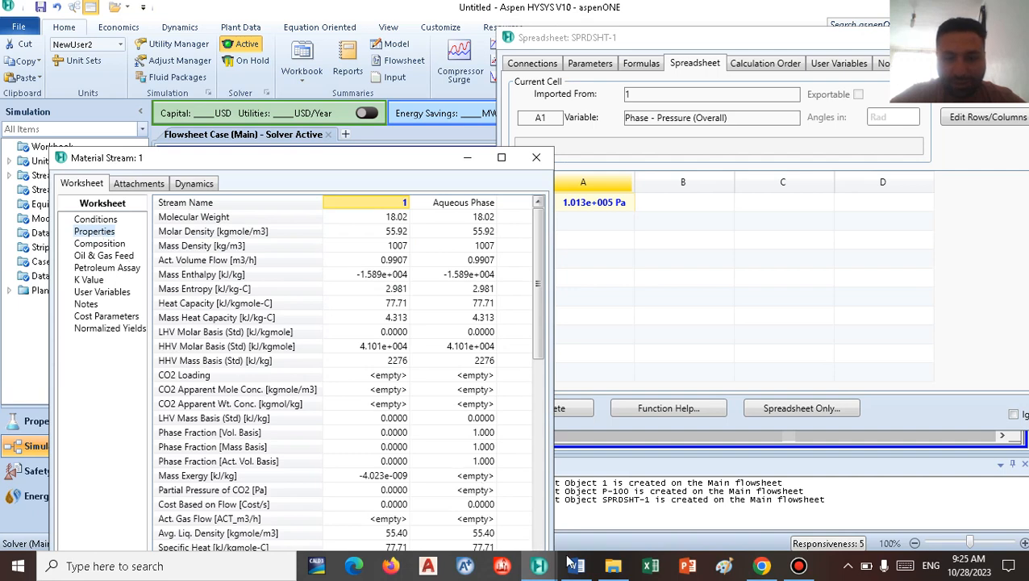
{"action": "left_click", "coordinate": [586, 573]}
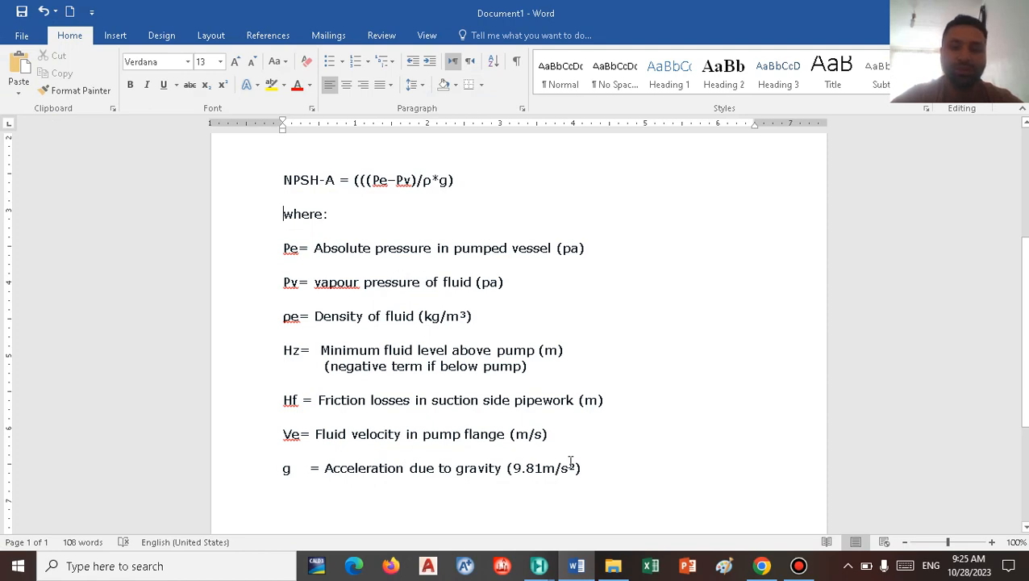
{"action": "mouse_move", "coordinate": [539, 566]}
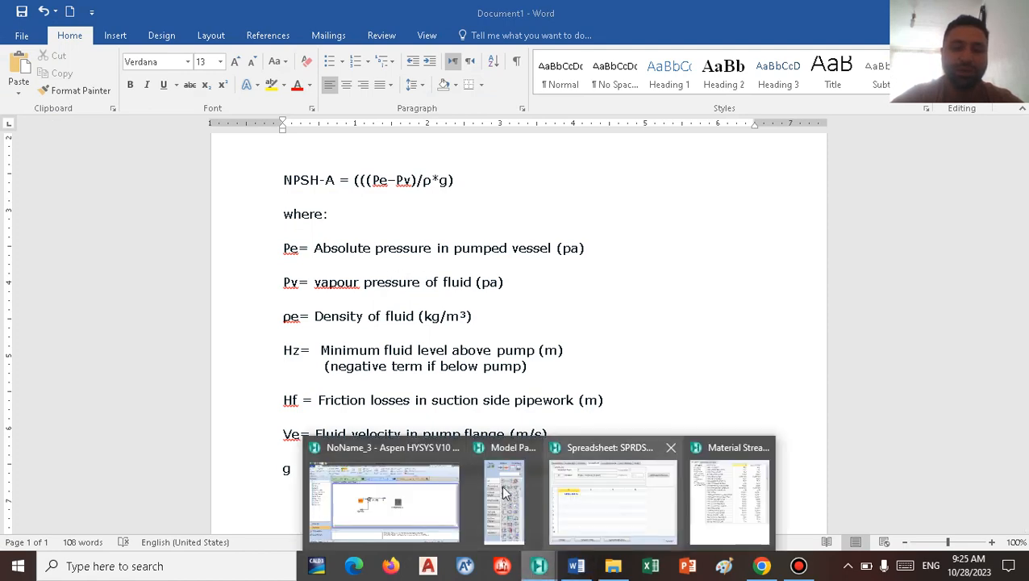
{"action": "left_click", "coordinate": [396, 488]}
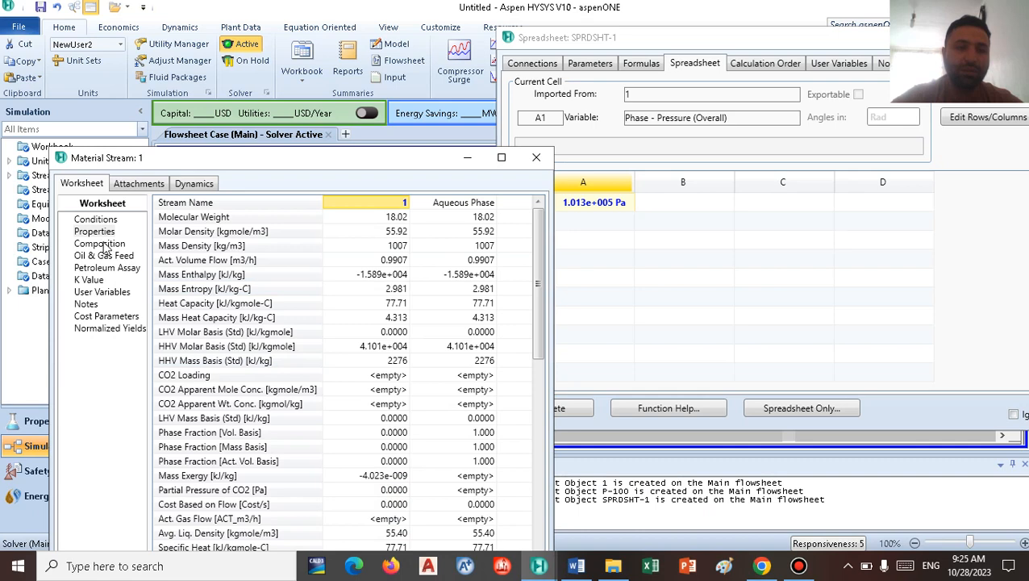
Find the bubble point pressure in stream 1's maximized properties list and copy it into spreadsheet cell A2.
{"action": "left_click", "coordinate": [499, 156]}
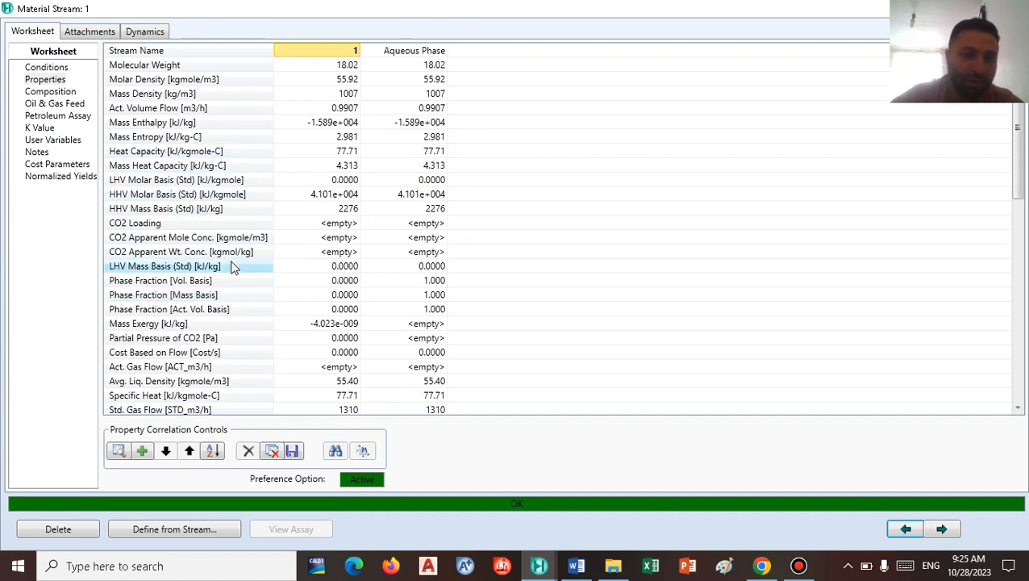
{"action": "scroll", "coordinate": [232, 267], "scroll_direction": "down", "scroll_amount": 6}
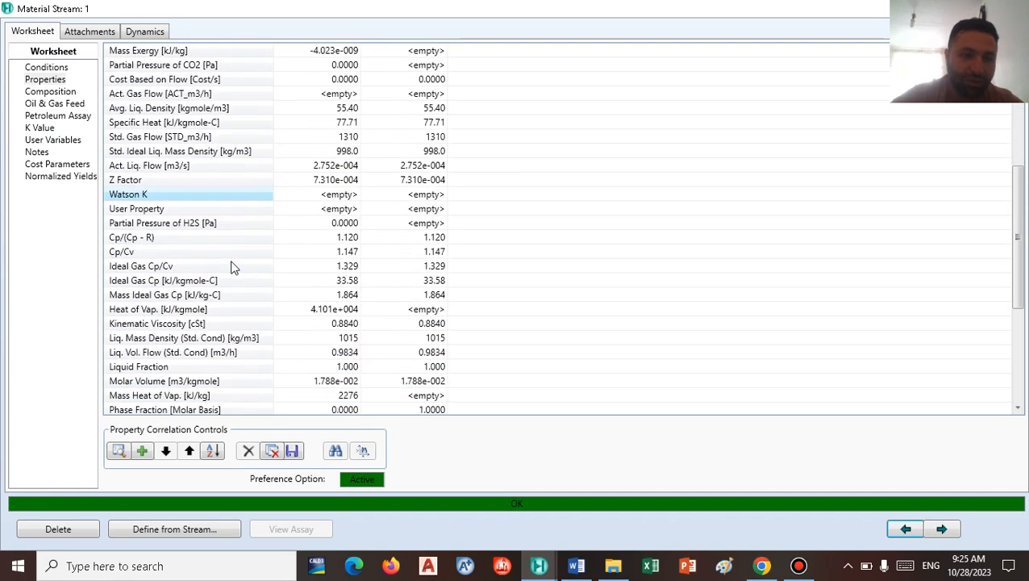
{"action": "scroll", "coordinate": [232, 267], "scroll_direction": "down", "scroll_amount": 2}
{"action": "scroll", "coordinate": [232, 267], "scroll_direction": "down", "scroll_amount": 3}
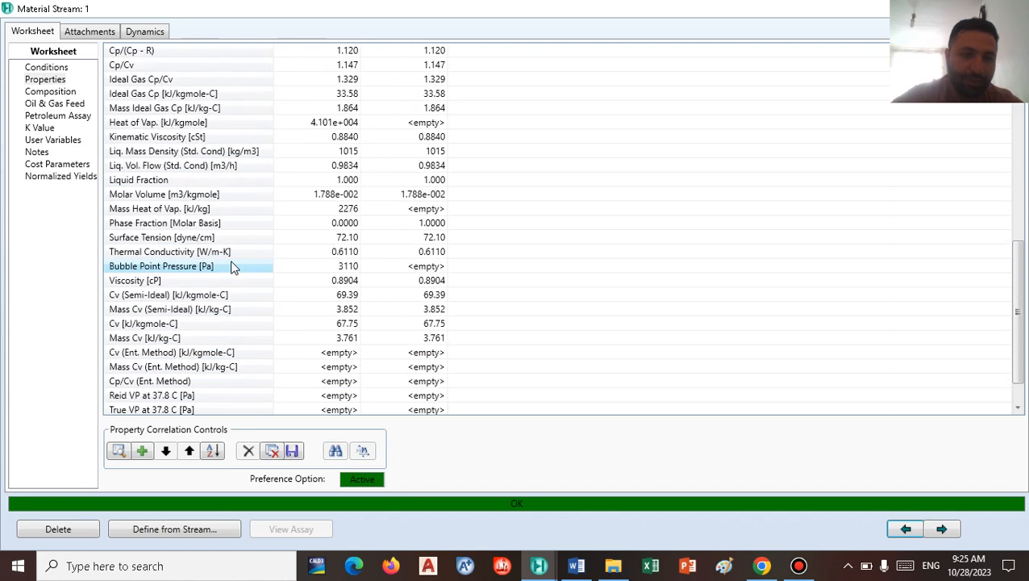
{"action": "scroll", "coordinate": [232, 267], "scroll_direction": "down", "scroll_amount": 1}
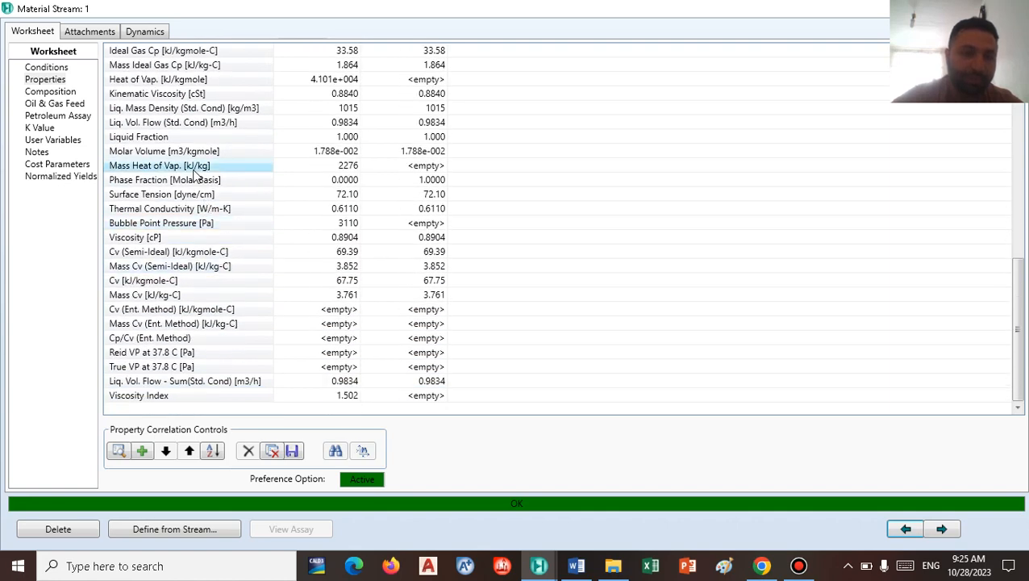
{"action": "left_click", "coordinate": [329, 225]}
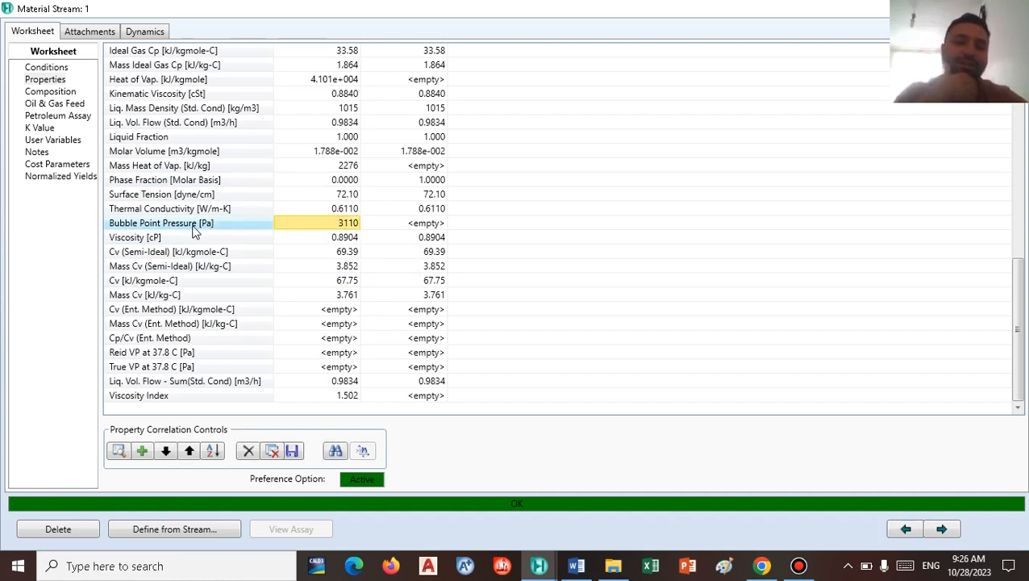
{"action": "right_click", "coordinate": [342, 229]}
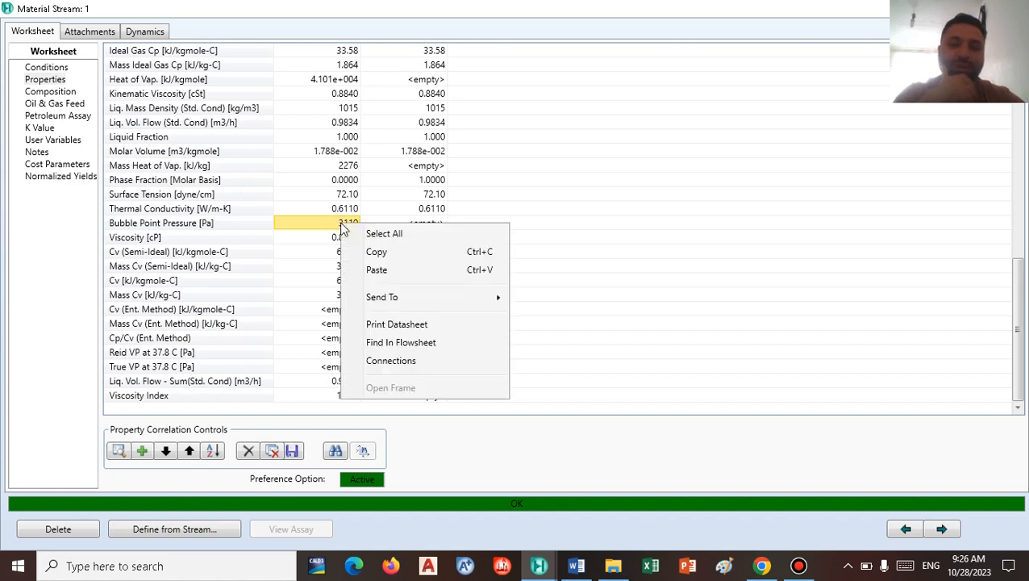
{"action": "left_click", "coordinate": [377, 251]}
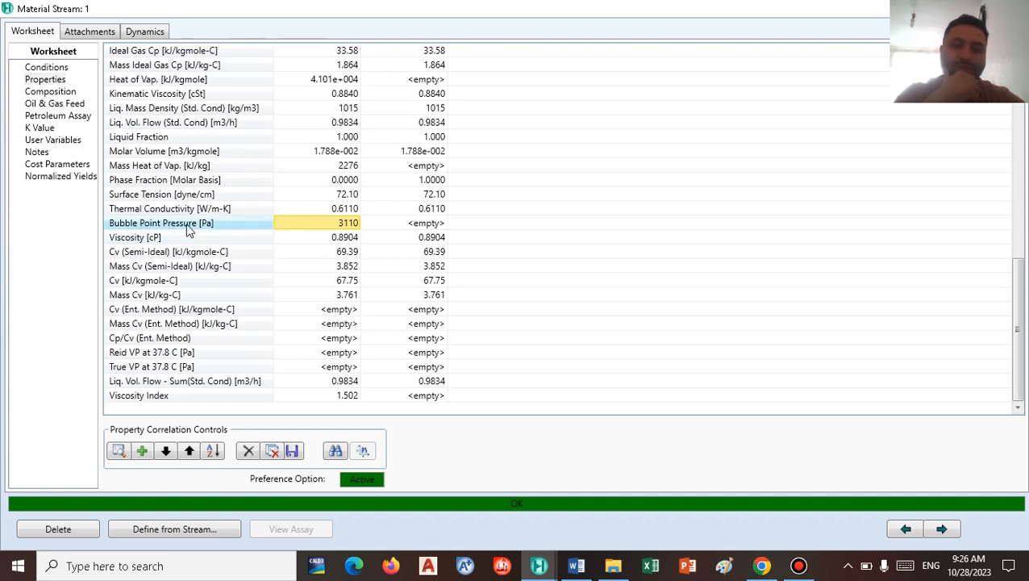
{"action": "left_click", "coordinate": [538, 562]}
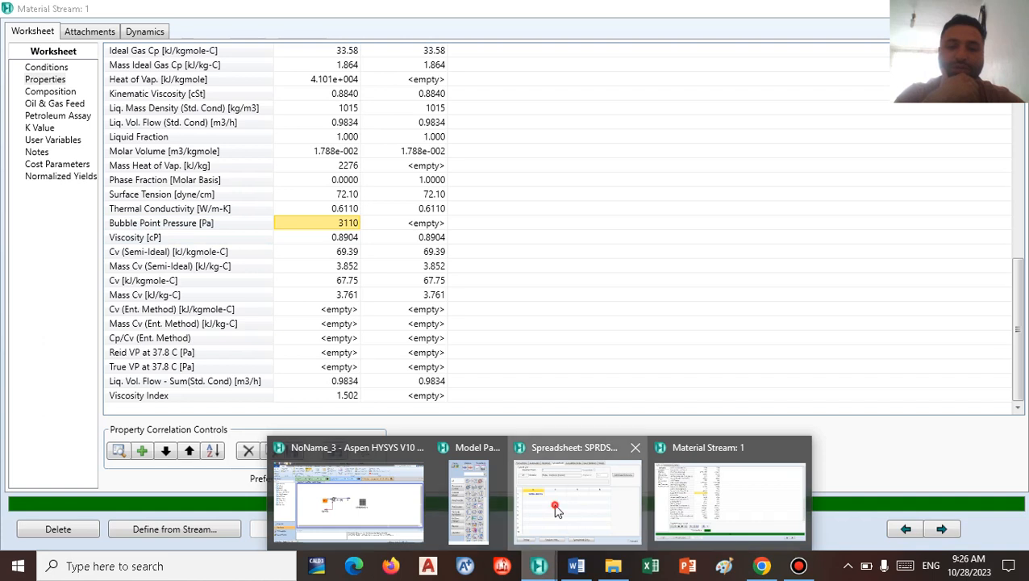
{"action": "left_click", "coordinate": [556, 506]}
{"action": "right_click", "coordinate": [582, 226]}
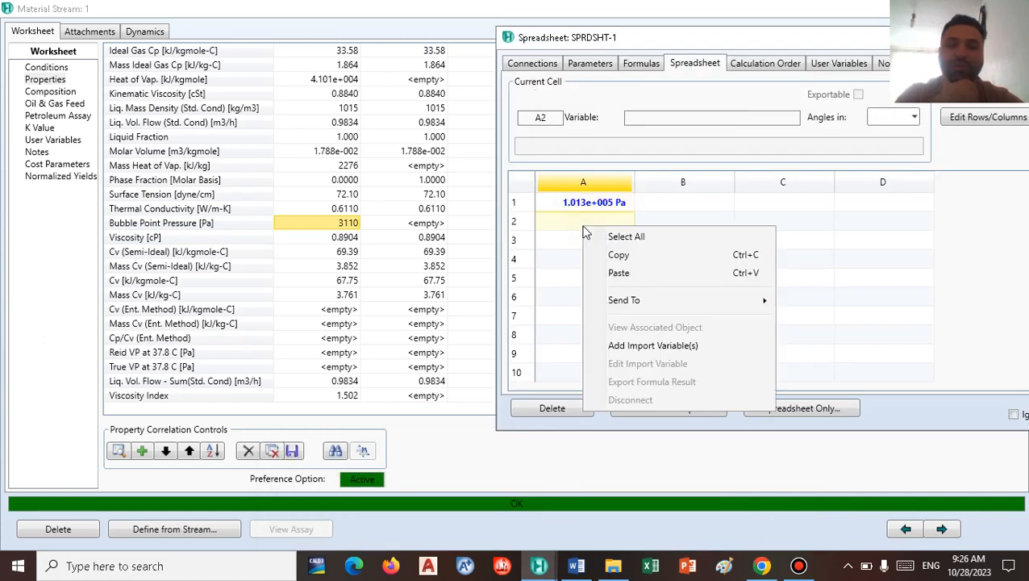
{"action": "left_click", "coordinate": [625, 272]}
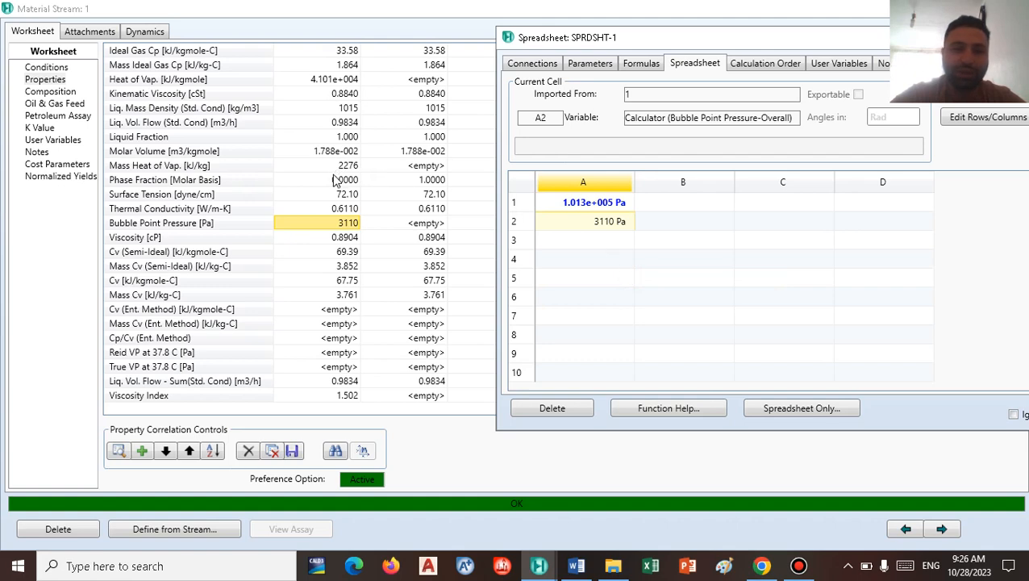
Check the density term and its kg/m³ unit in the Word formula, and return to stream 1's properties in HYSYS.
{"action": "left_click", "coordinate": [576, 565]}
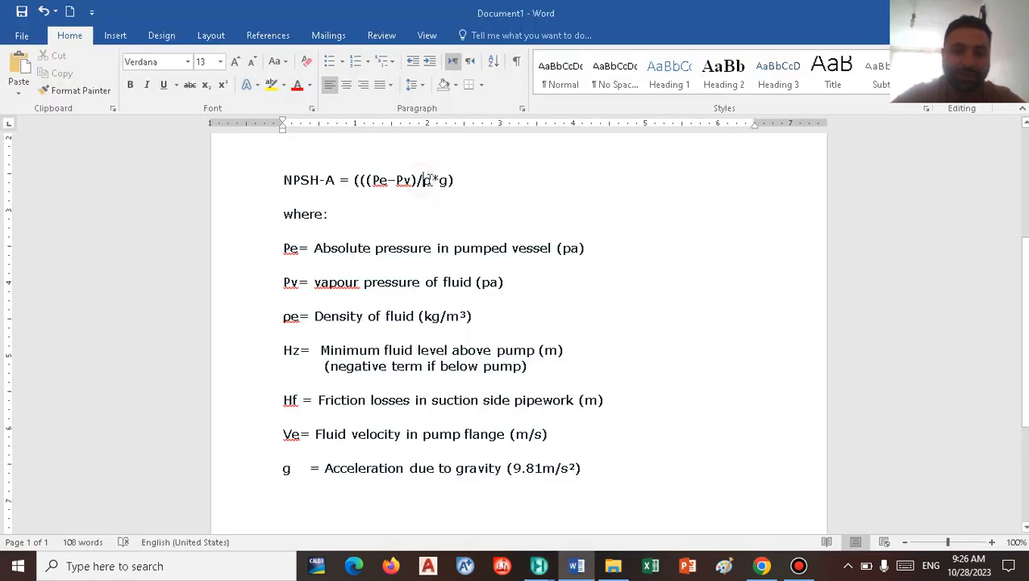
{"action": "left_click_drag", "start_coordinate": [420, 179], "coordinate": [432, 180]}
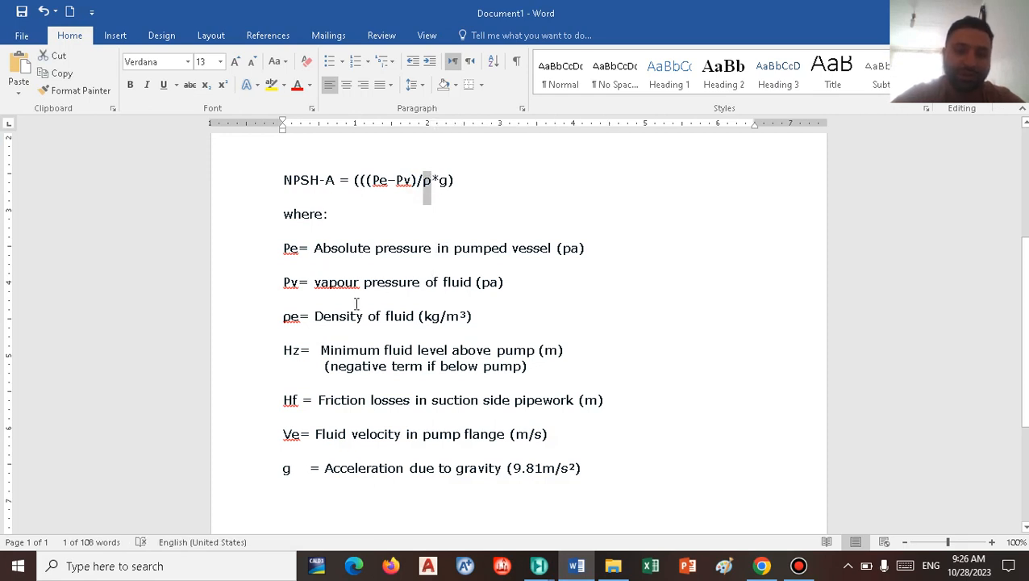
{"action": "left_click_drag", "start_coordinate": [424, 316], "coordinate": [465, 317]}
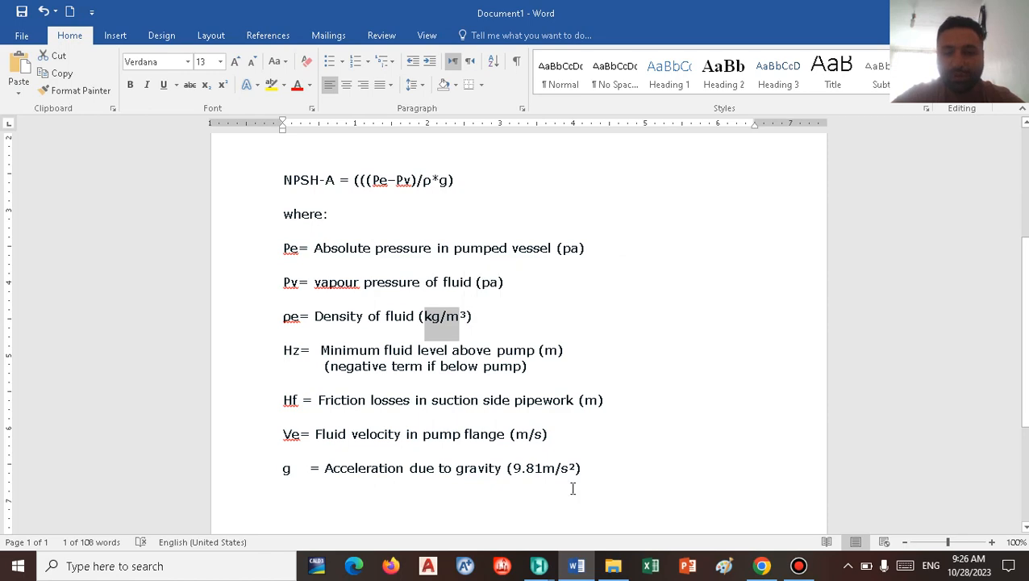
{"action": "left_click", "coordinate": [550, 569]}
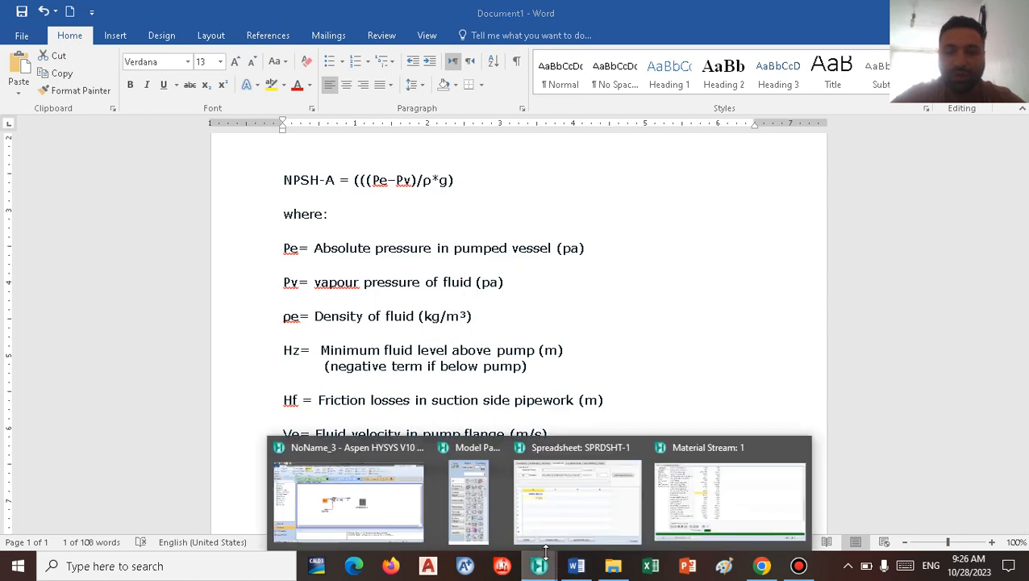
{"action": "left_click", "coordinate": [674, 505]}
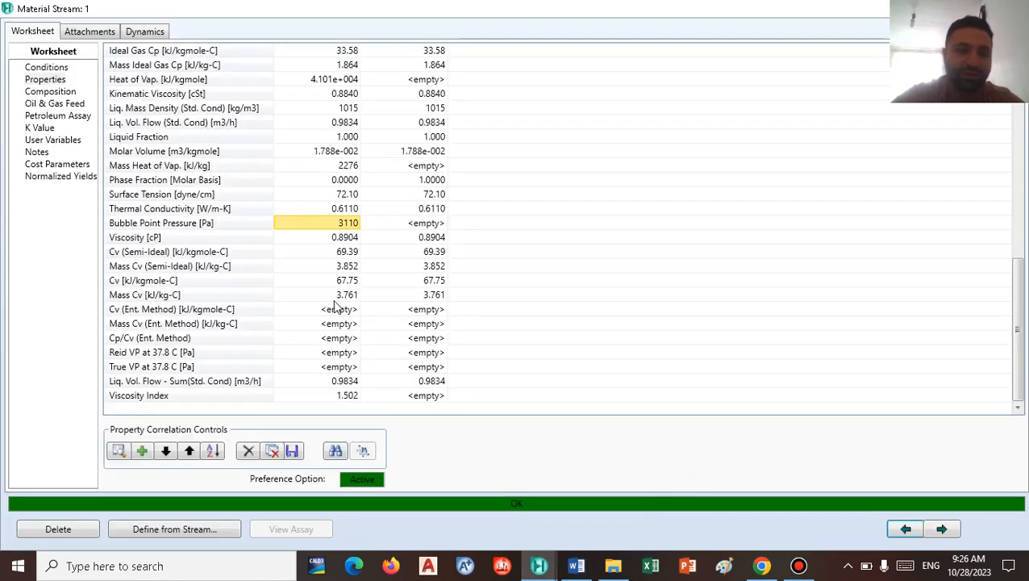
Copy the mass density from stream 1's properties and paste it into spreadsheet cell A3.
{"action": "scroll", "coordinate": [260, 259], "scroll_direction": "up", "scroll_amount": 10}
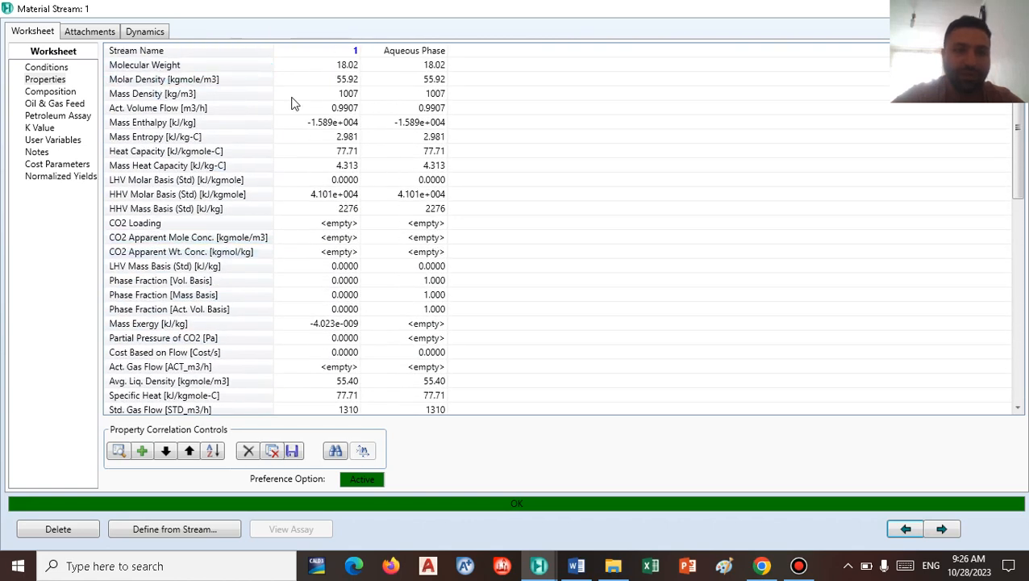
{"action": "left_click", "coordinate": [343, 99]}
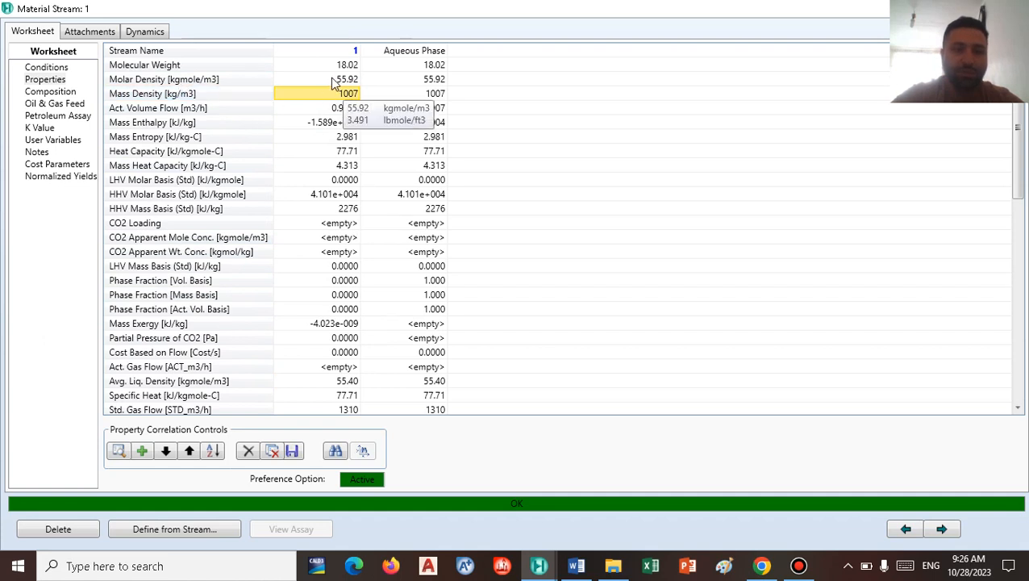
{"action": "right_click", "coordinate": [350, 96]}
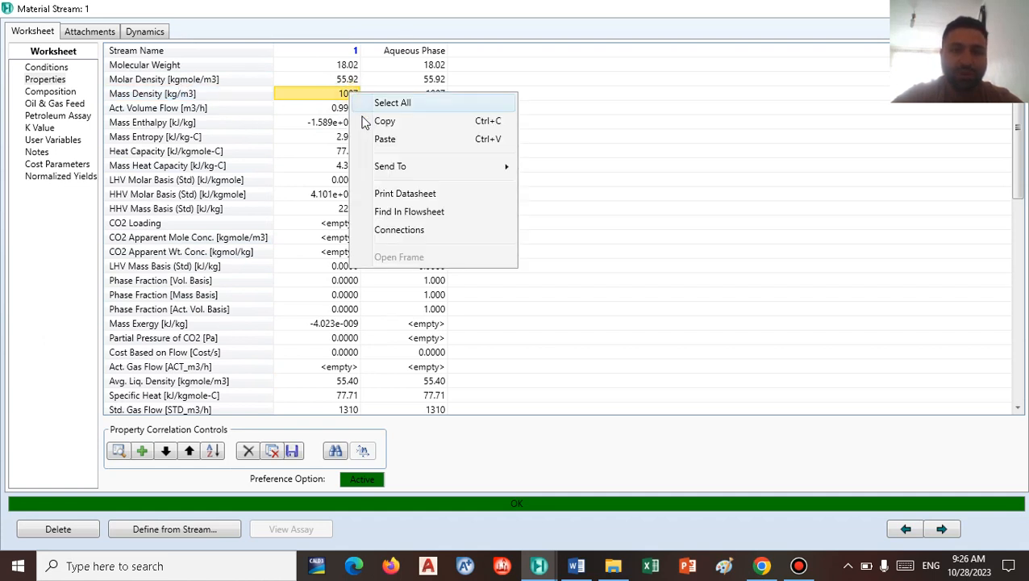
{"action": "left_click", "coordinate": [380, 120]}
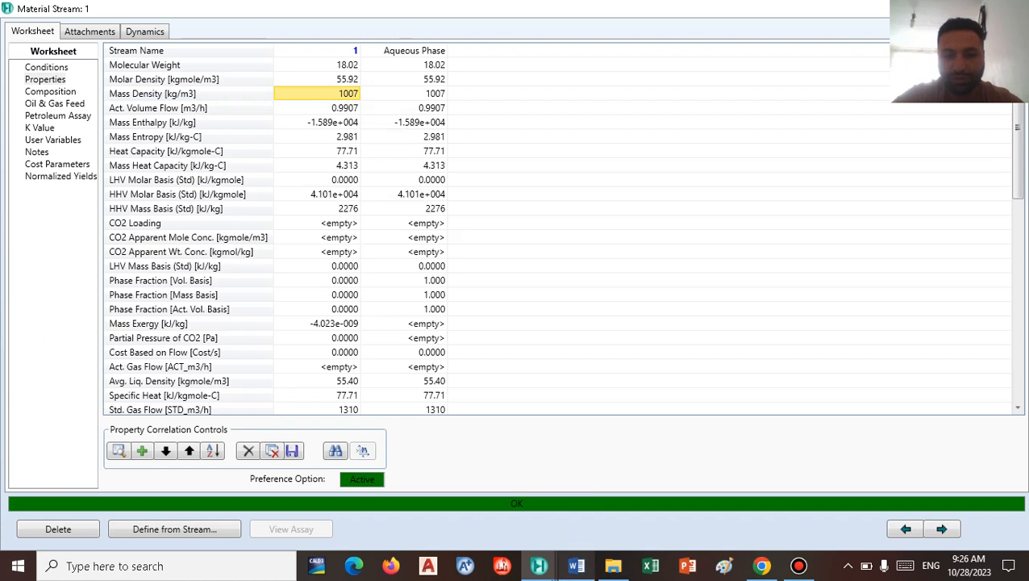
{"action": "mouse_move", "coordinate": [541, 567]}
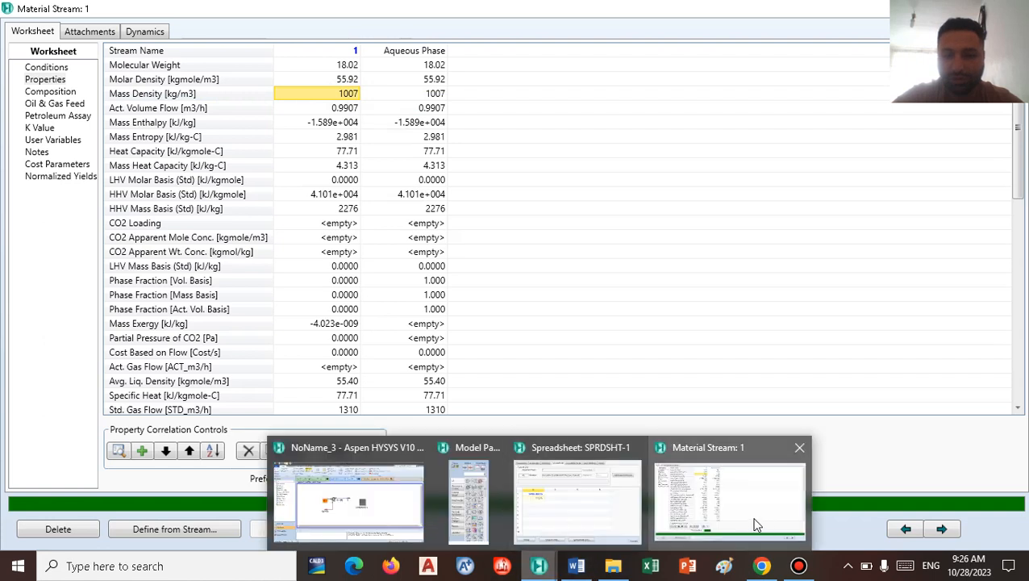
{"action": "left_click", "coordinate": [555, 507]}
{"action": "left_click", "coordinate": [581, 242]}
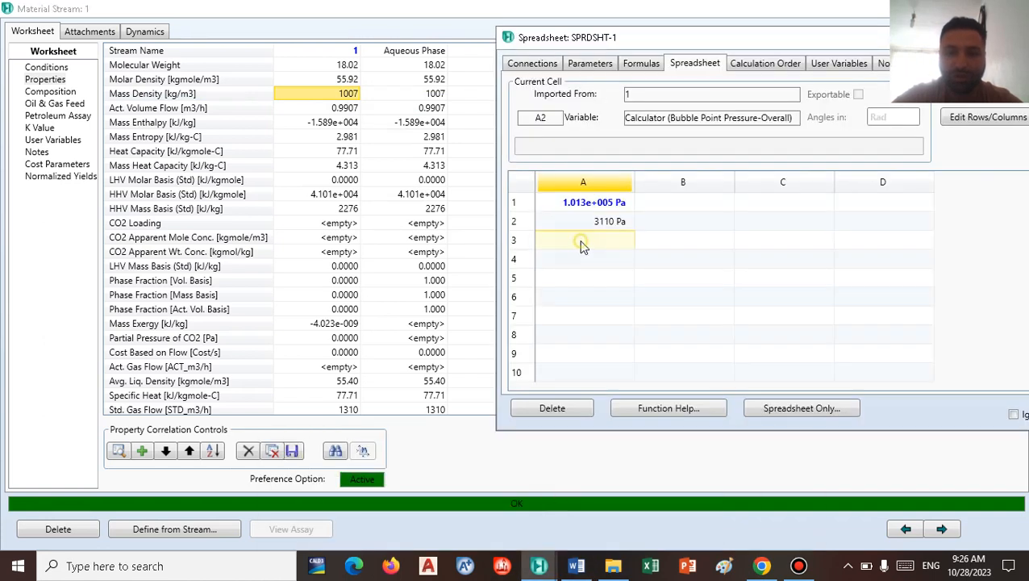
{"action": "right_click", "coordinate": [582, 242]}
{"action": "left_click", "coordinate": [634, 290]}
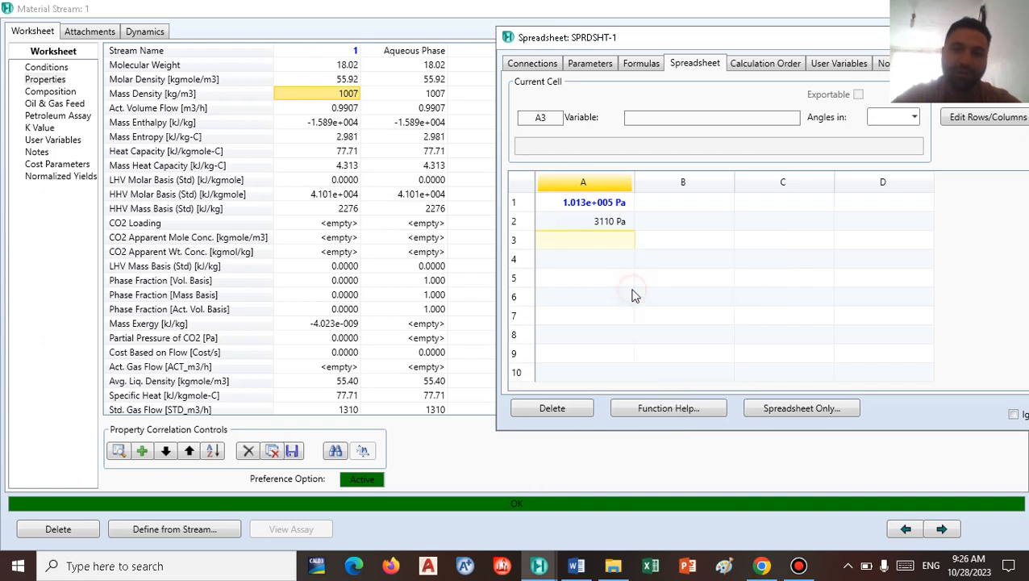
Check the full NPSH-A formula and its gravity term in the Word document, and return to the HYSYS spreadsheet SPRDSHT-1.
{"action": "left_click", "coordinate": [601, 264]}
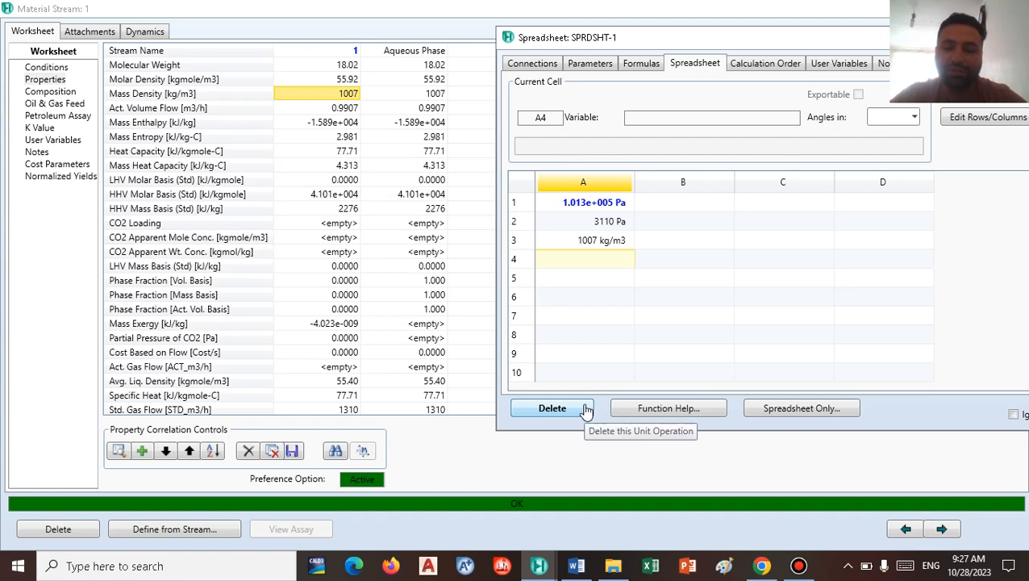
{"action": "left_click", "coordinate": [577, 566]}
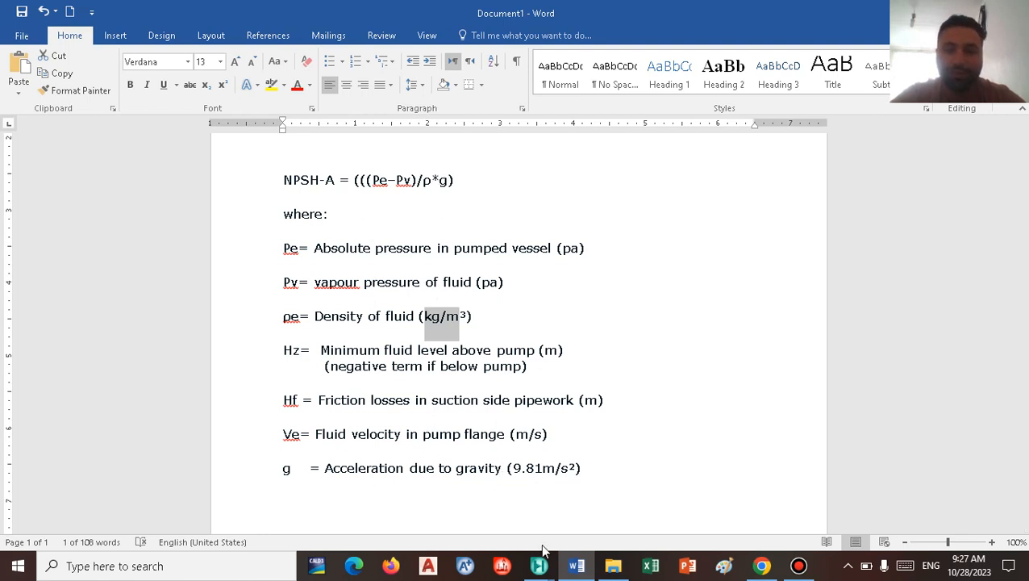
{"action": "mouse_move", "coordinate": [539, 565]}
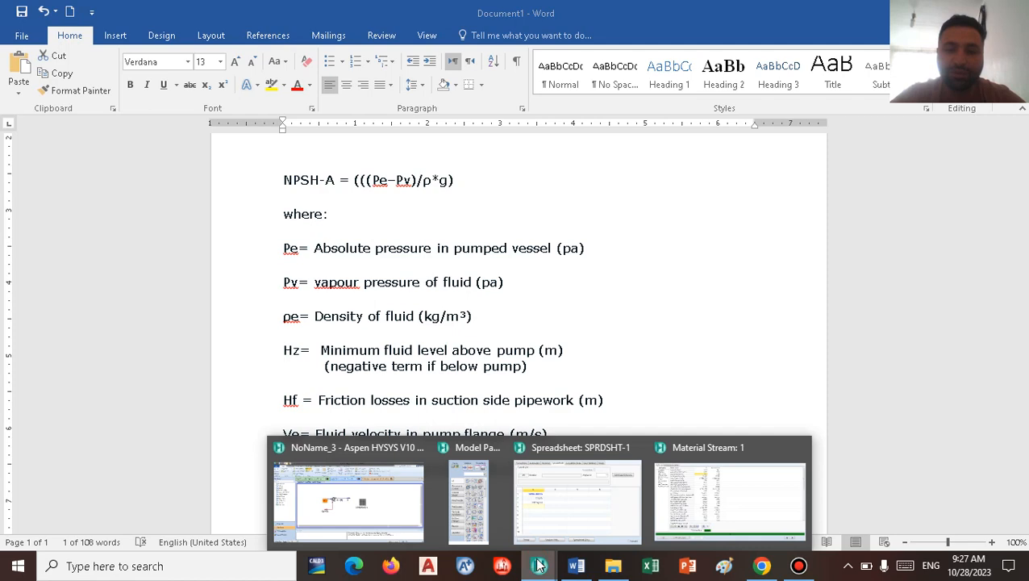
{"action": "left_click", "coordinate": [582, 504]}
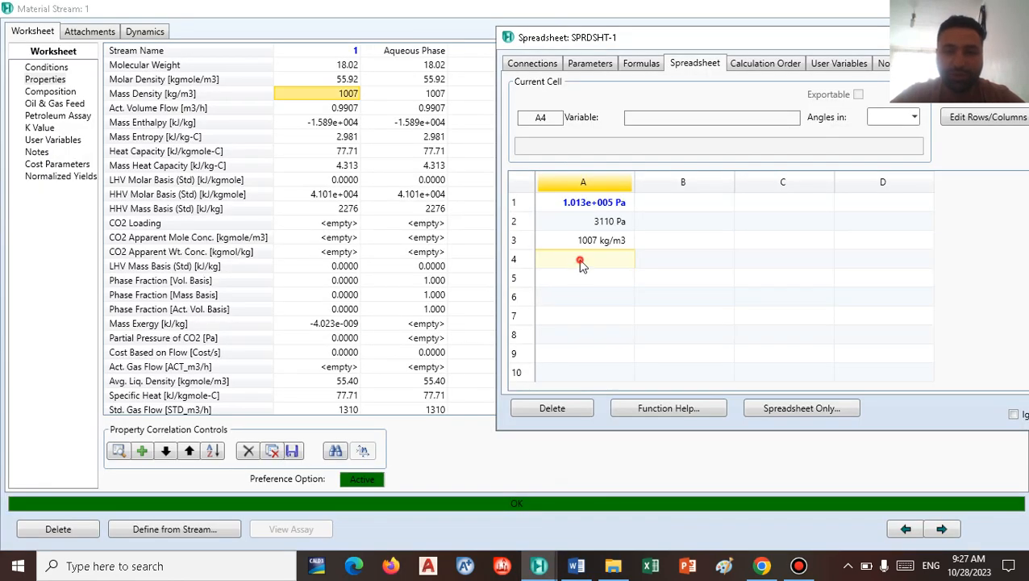
Enter the NPSH-A formula =(A1-A2)/(A3*9.81) in spreadsheet cell A4.
{"action": "type", "text": "="}
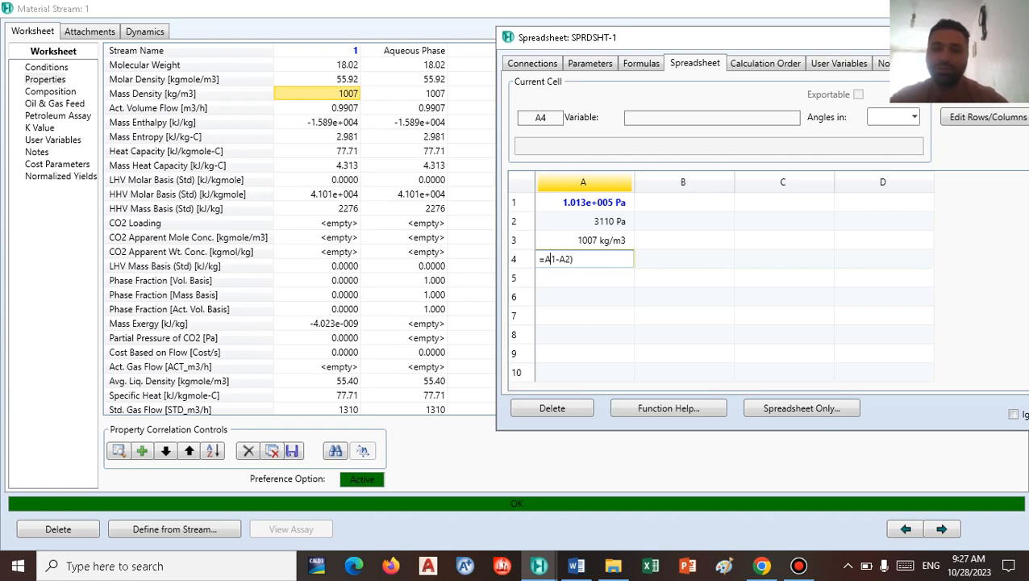
{"action": "type", "text": "("}
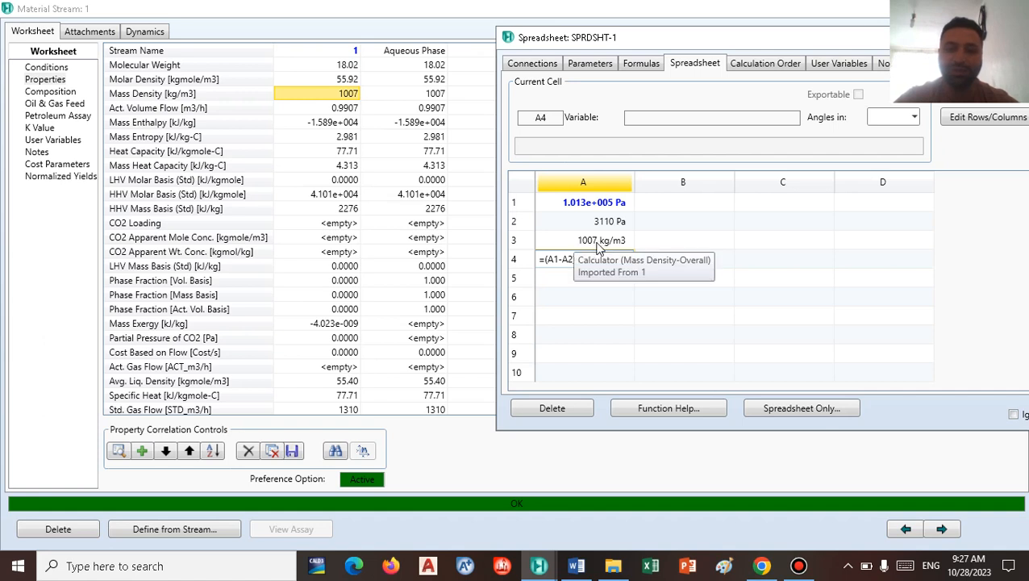
{"action": "type", "text": "/"}
{"action": "type", "text": "A3*9.81"}
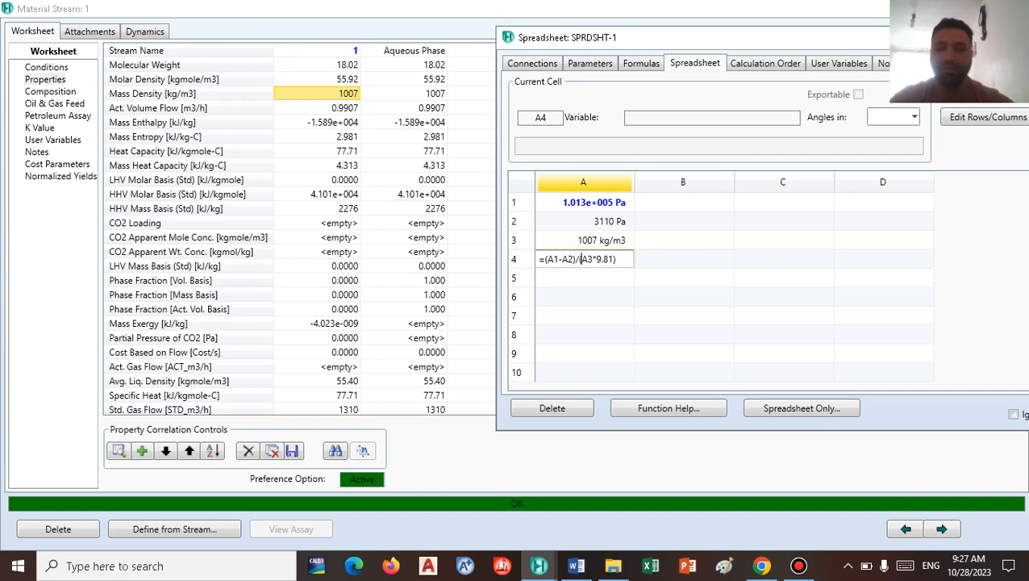
{"action": "key", "text": "Return"}
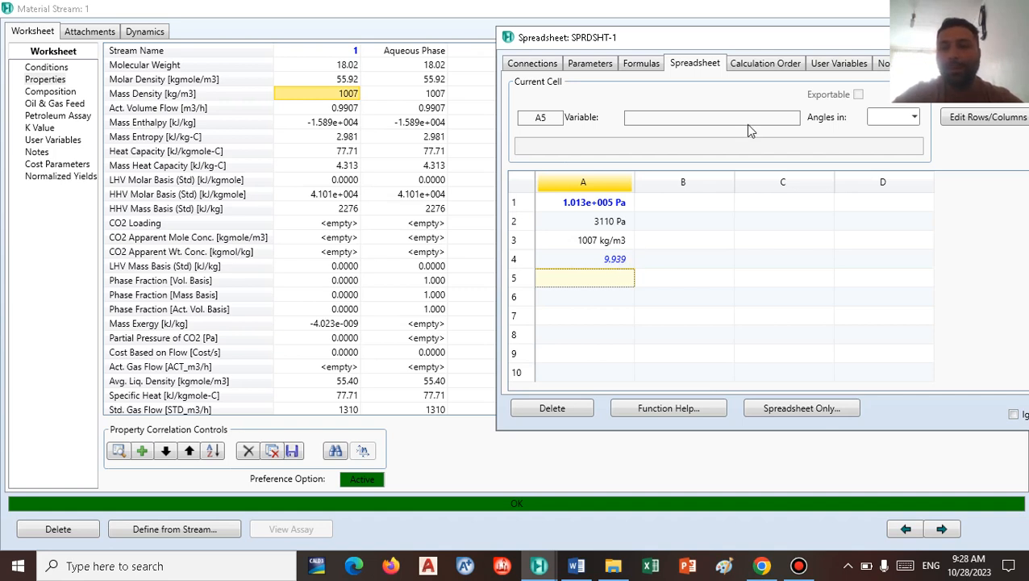
{"action": "left_click", "coordinate": [916, 117]}
{"action": "left_click", "coordinate": [918, 117]}
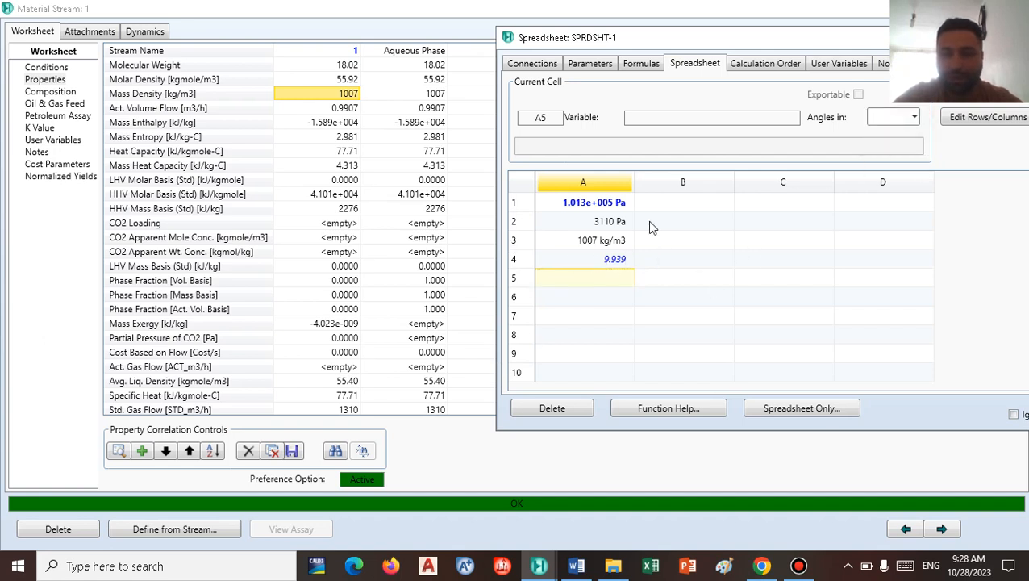
Close the spreadsheet, switch stream 1 to its conditions page, and close the stream window to return to the flowsheet.
{"action": "double_click", "coordinate": [781, 40]}
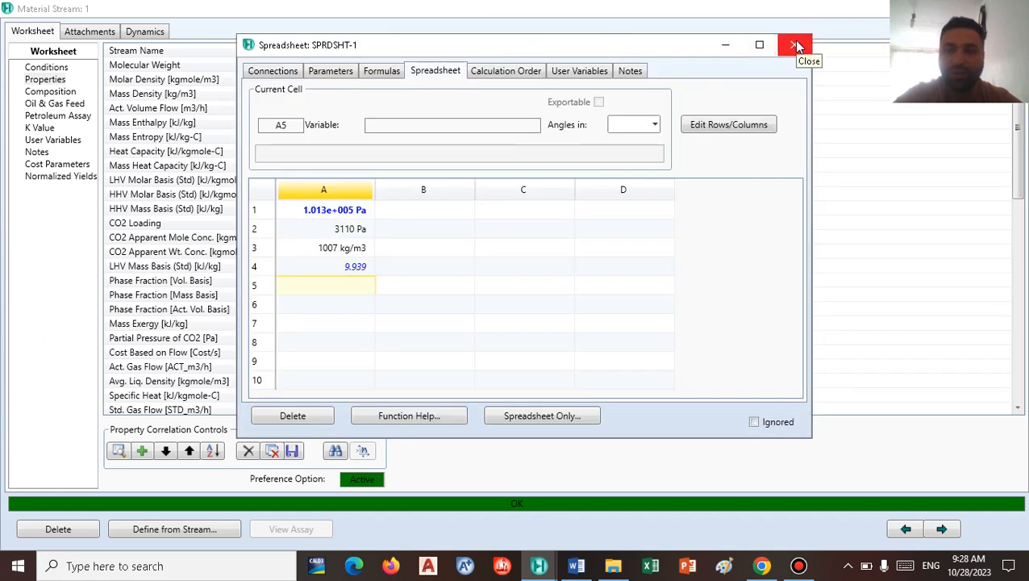
{"action": "left_click", "coordinate": [795, 45]}
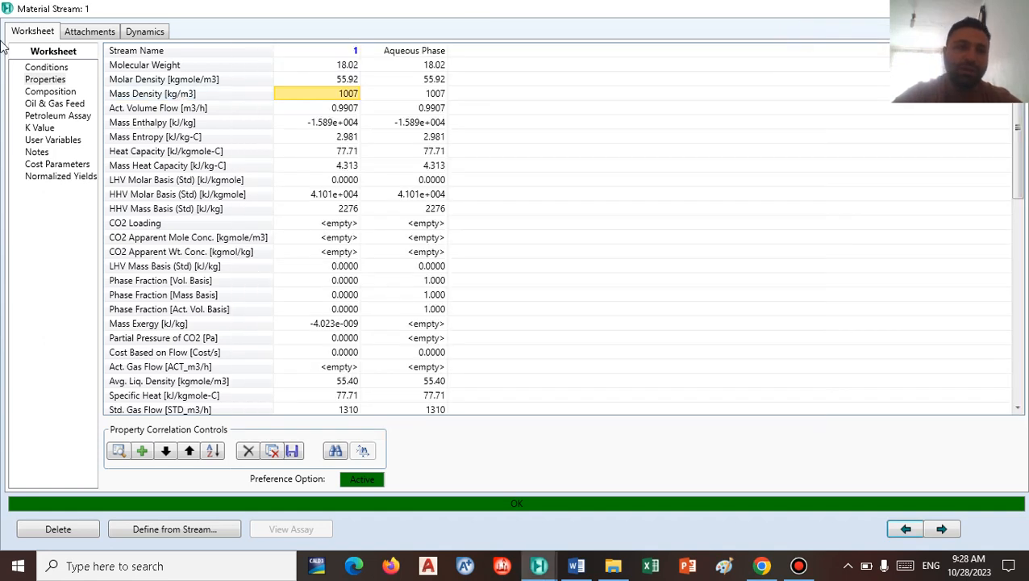
{"action": "left_click", "coordinate": [52, 69]}
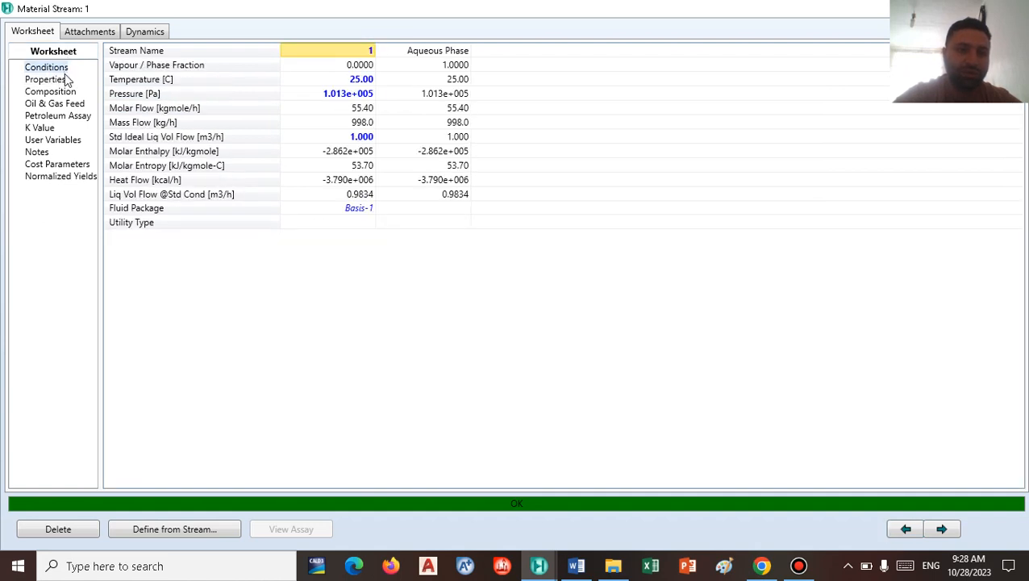
{"action": "left_click", "coordinate": [1014, 8]}
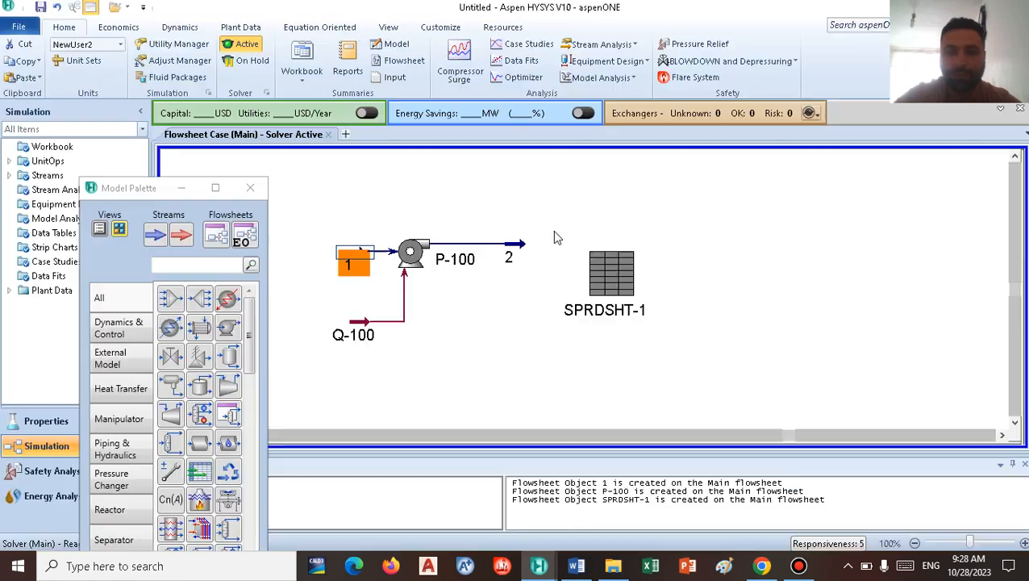
Check the available NPSH on pump P-100's NPSH rating page in a maximized window, and close the pump.
{"action": "left_click", "coordinate": [410, 254]}
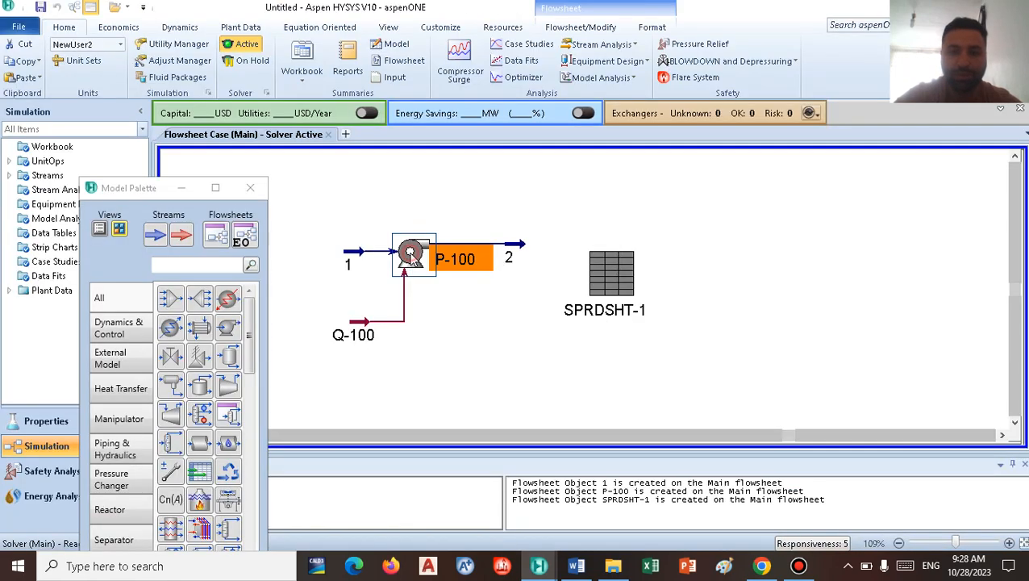
{"action": "double_click", "coordinate": [410, 254]}
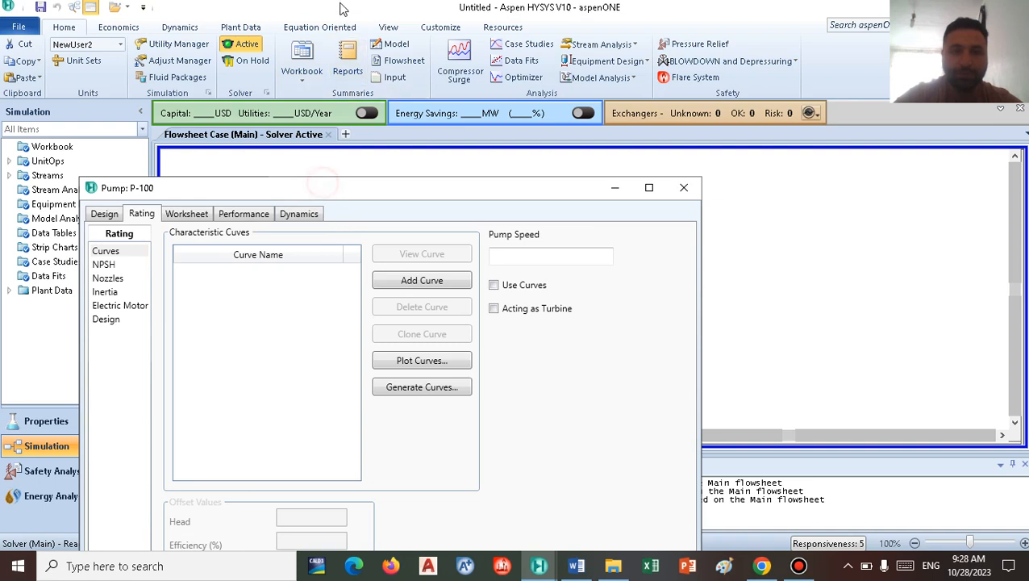
{"action": "left_click", "coordinate": [649, 188]}
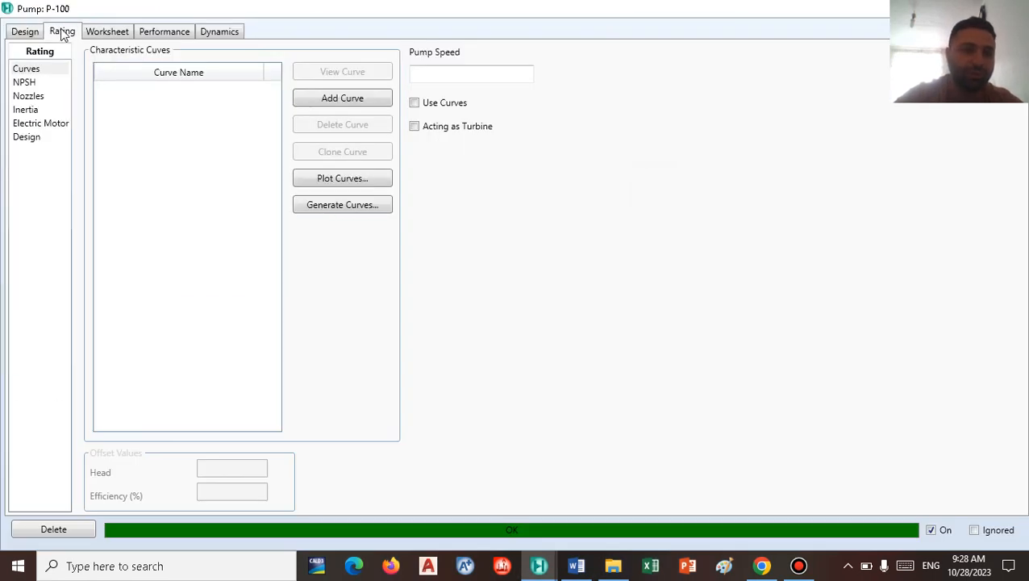
{"action": "left_click", "coordinate": [22, 86]}
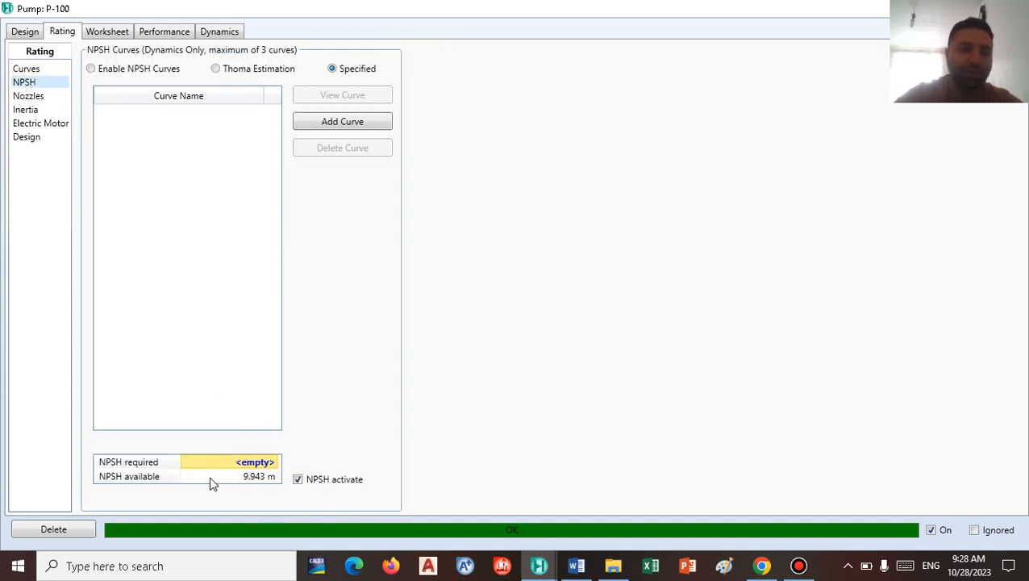
{"action": "mouse_move", "coordinate": [255, 487]}
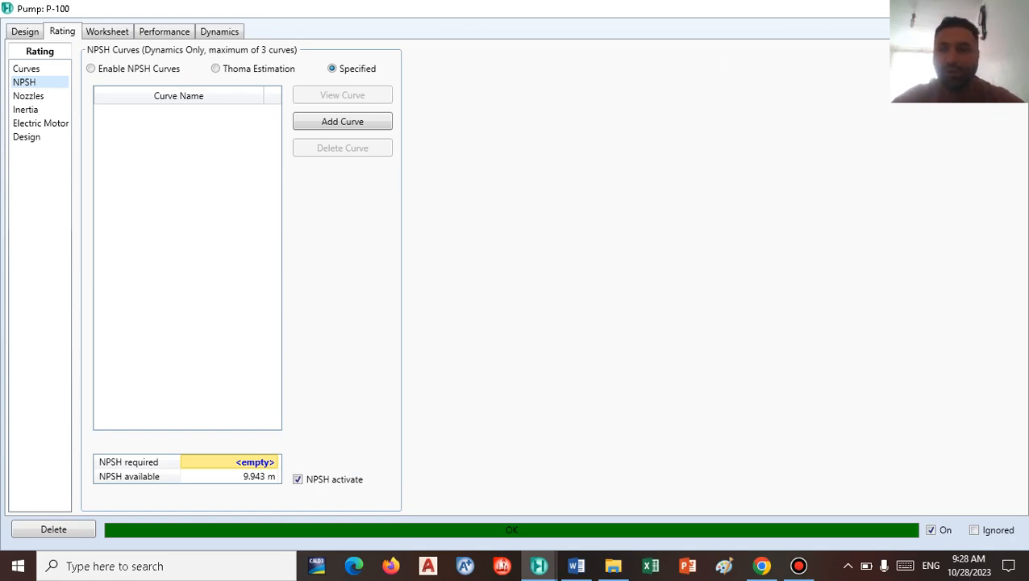
{"action": "left_click", "coordinate": [1011, 9]}
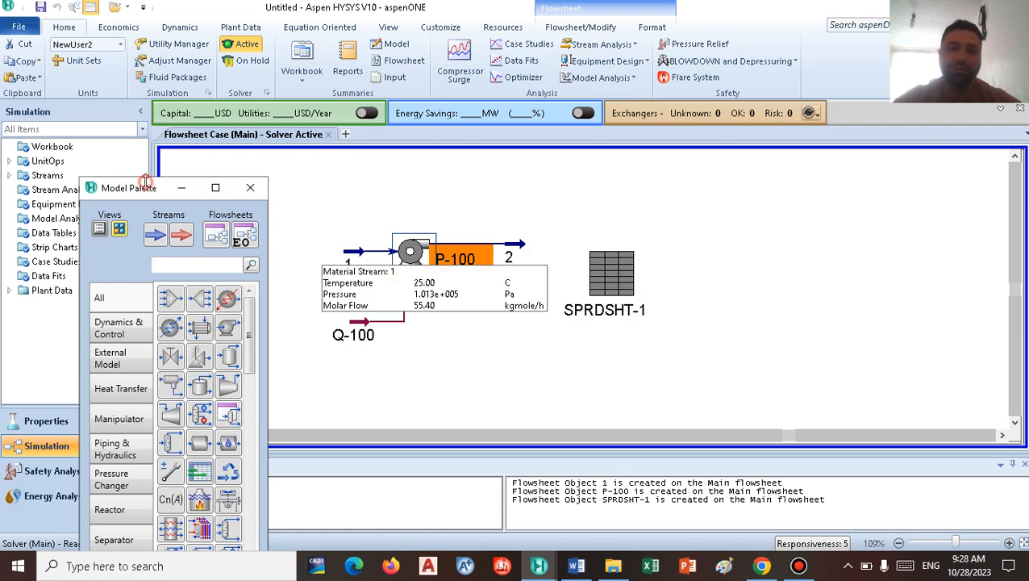
{"action": "left_click_drag", "start_coordinate": [143, 197], "coordinate": [98, 71]}
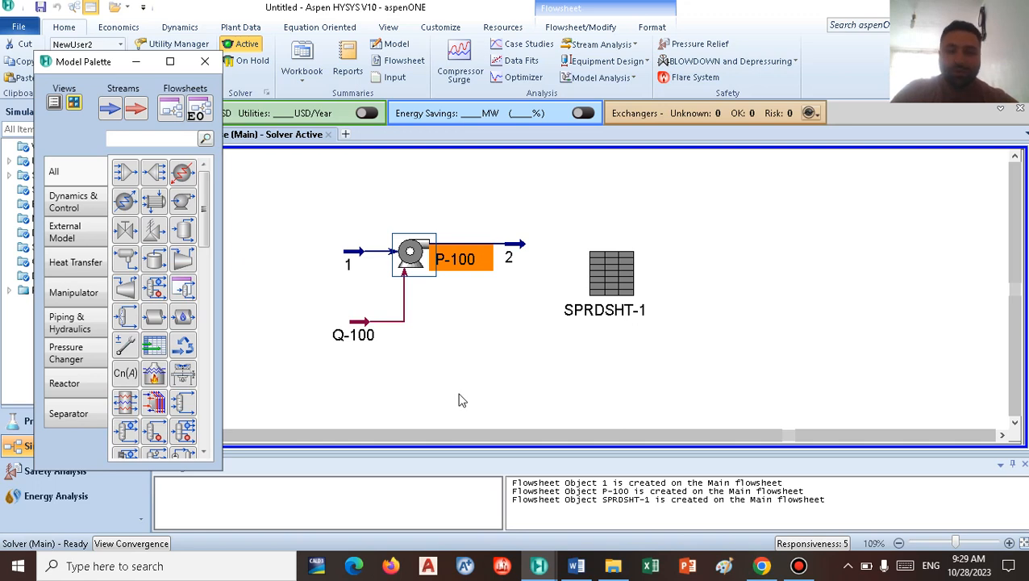
{"action": "left_click", "coordinate": [798, 565]}
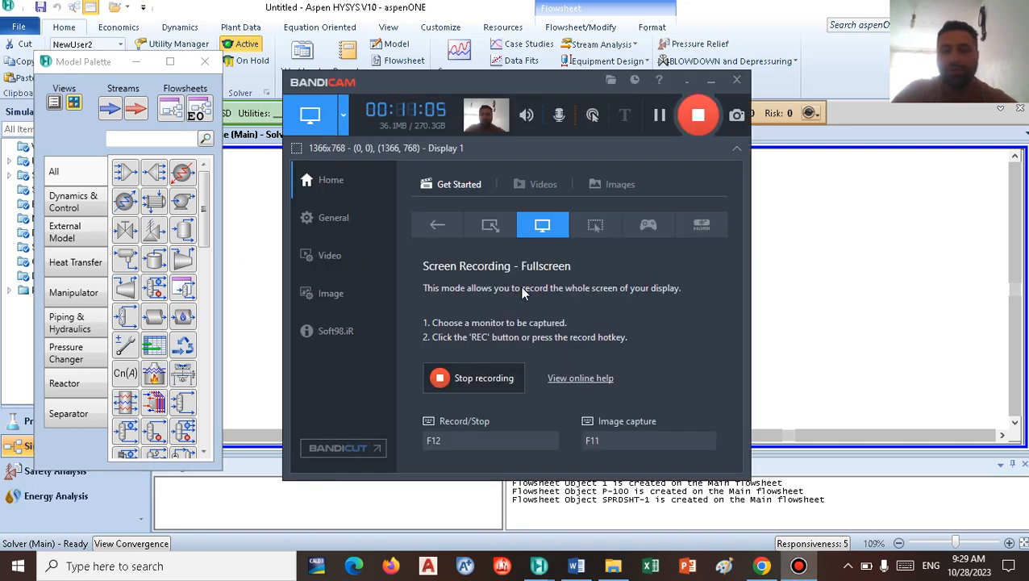